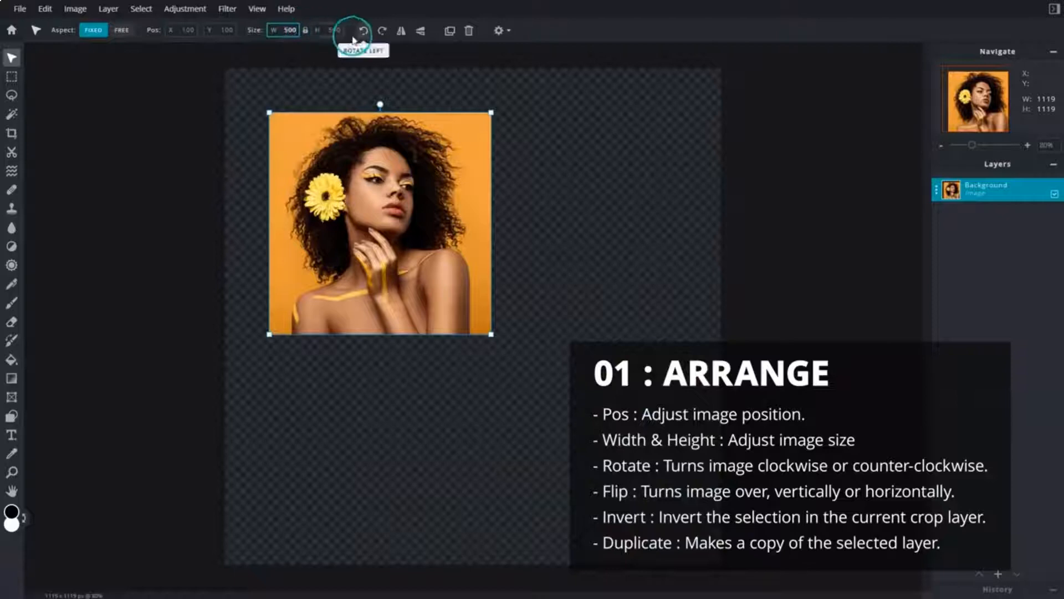
- Rotate the portrait left through a full turn in quarter-turn increments, and rotate it right through a full turn
click(370, 34)
click(364, 32)
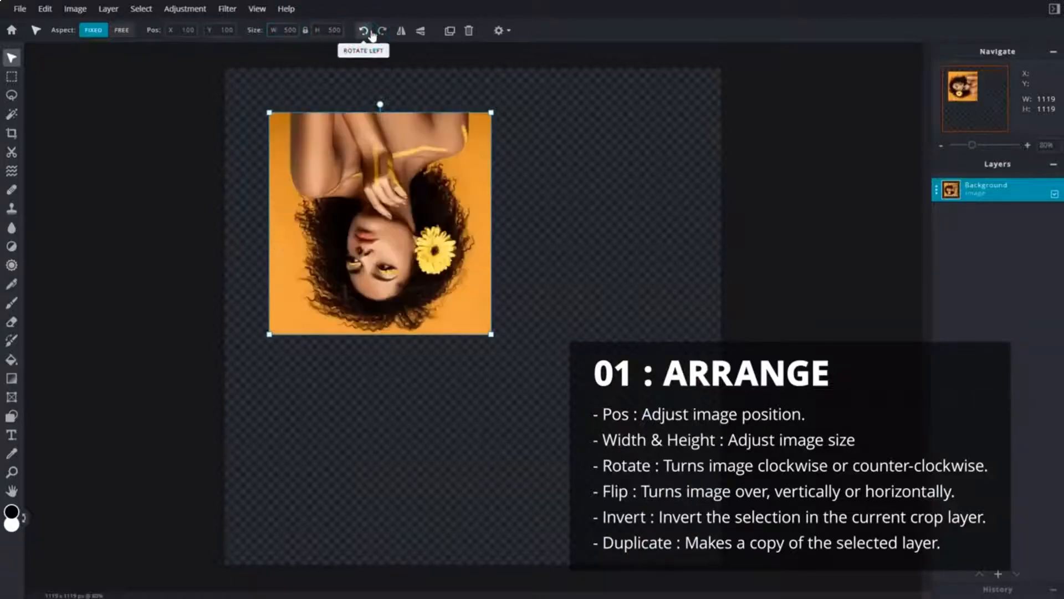
click(364, 32)
click(365, 32)
click(383, 32)
click(383, 32)
click(382, 32)
click(383, 32)
- Flip the portrait horizontally twice and vertically twice, returning it to its original orientation
click(399, 32)
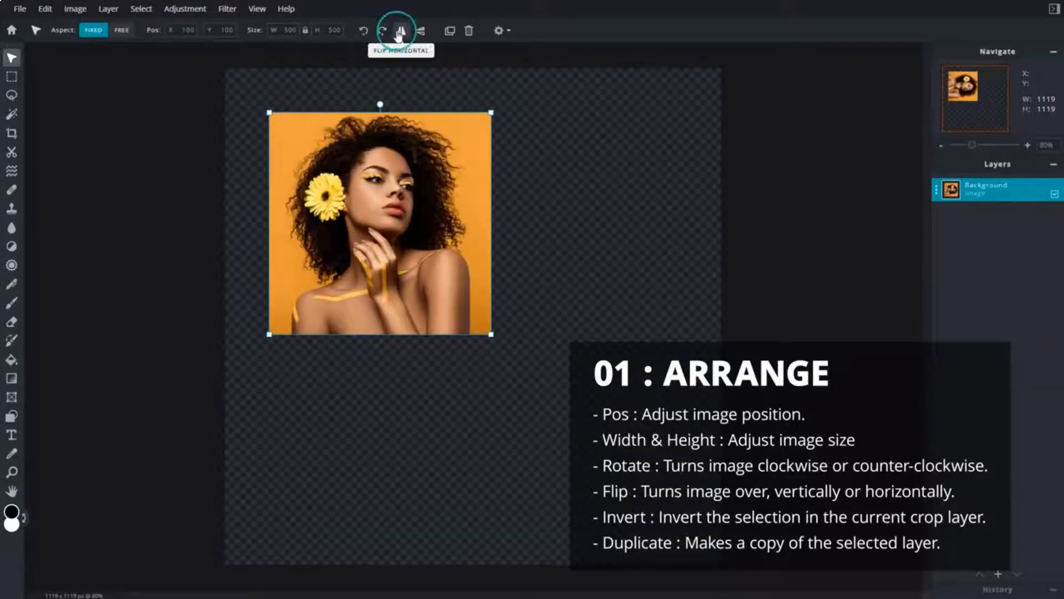
click(399, 34)
click(418, 33)
click(418, 33)
- Duplicate the portrait layer and move the copy to the empty canvas area right of the original
click(449, 33)
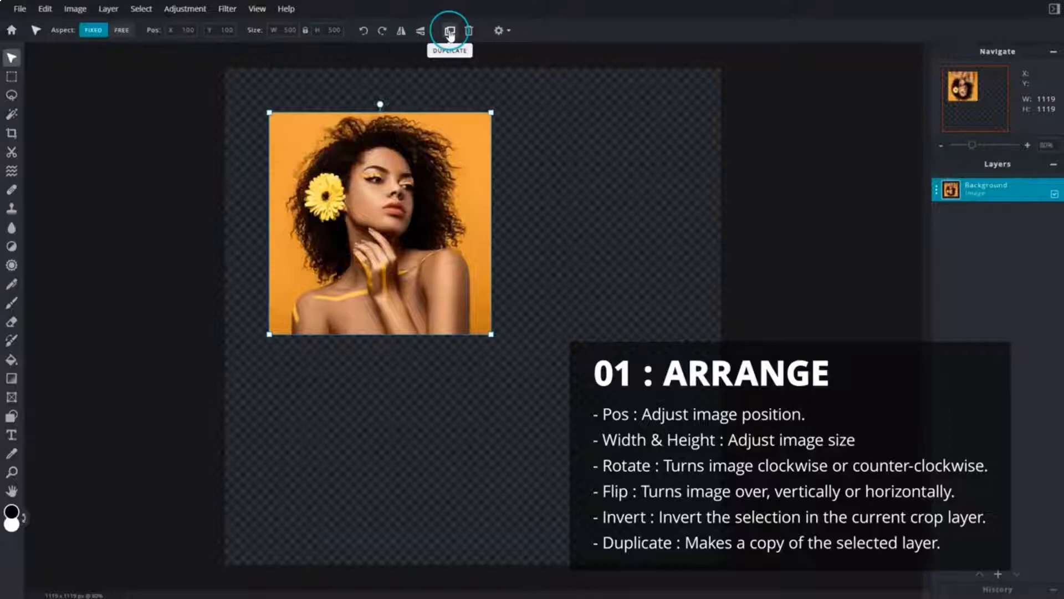
click(419, 171)
drag(422, 191, 646, 220)
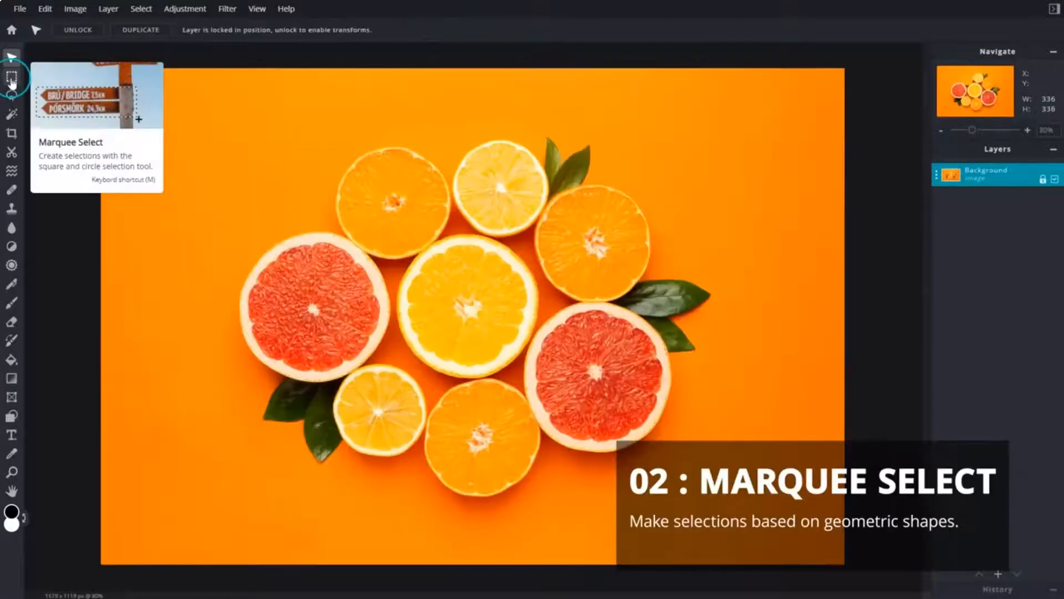
- Make a new circular marquee selection about 285 px wide around the orange slice at the upper left of the fruit arrangement
click(12, 81)
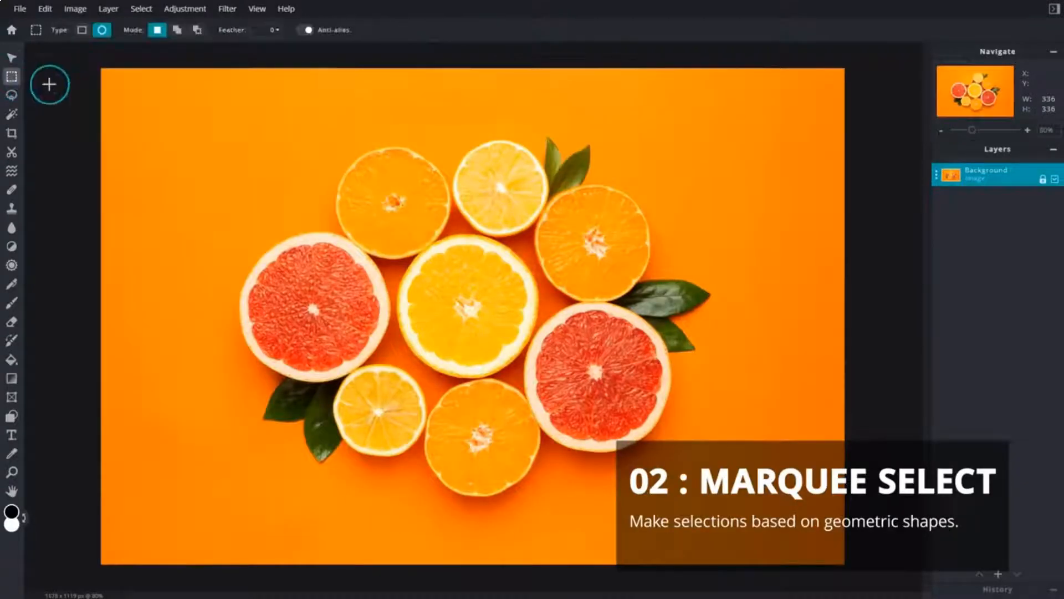
click(102, 30)
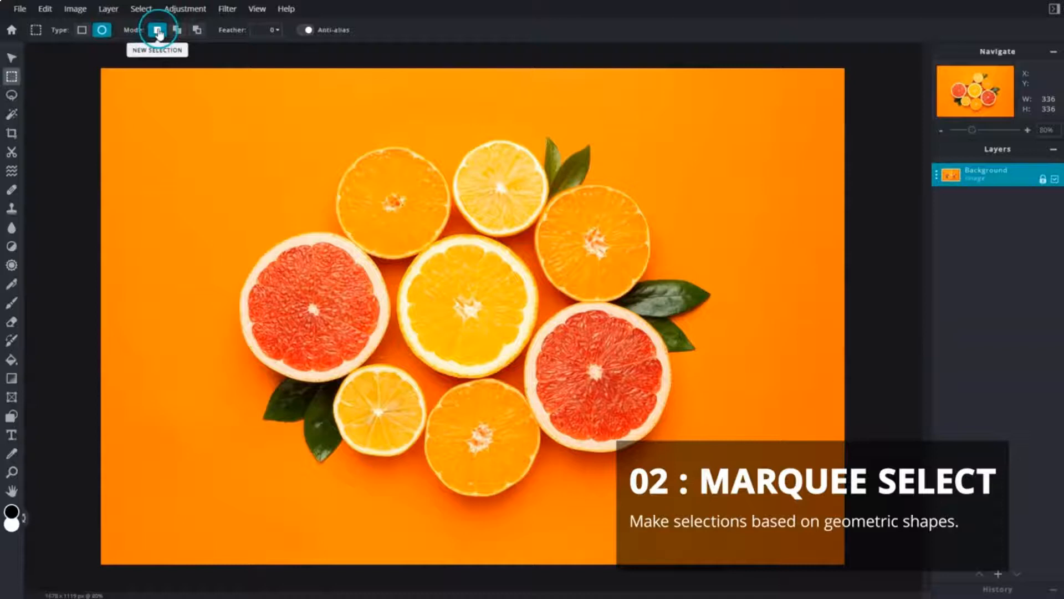
key(shift)
drag(331, 140, 451, 268)
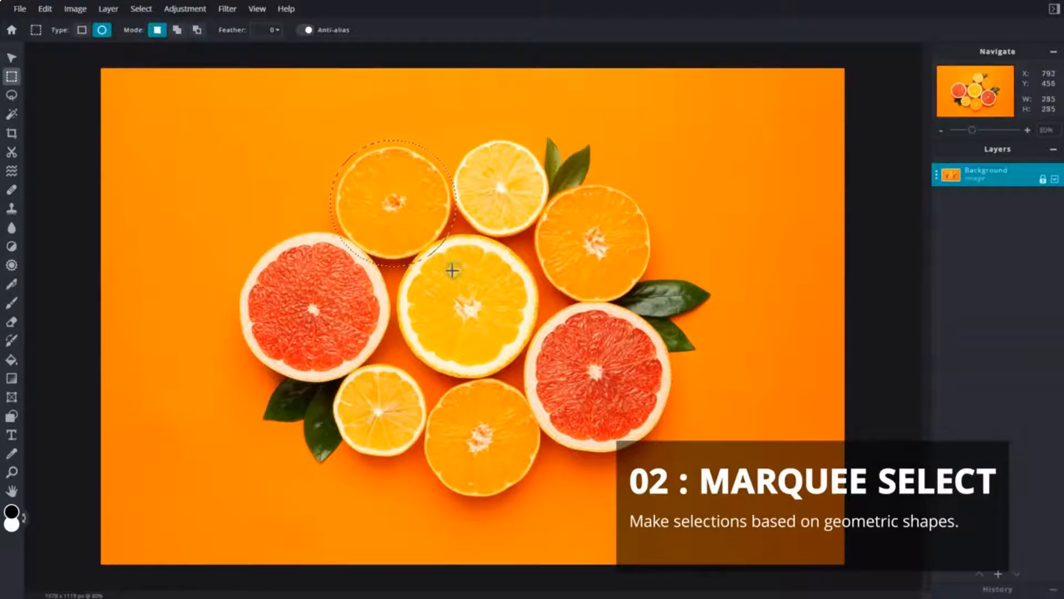
- Add a circular selection around the lower-right grapefruit slice and subtract it with a larger circle
click(177, 34)
drag(519, 296, 682, 465)
click(198, 32)
drag(480, 258, 719, 492)
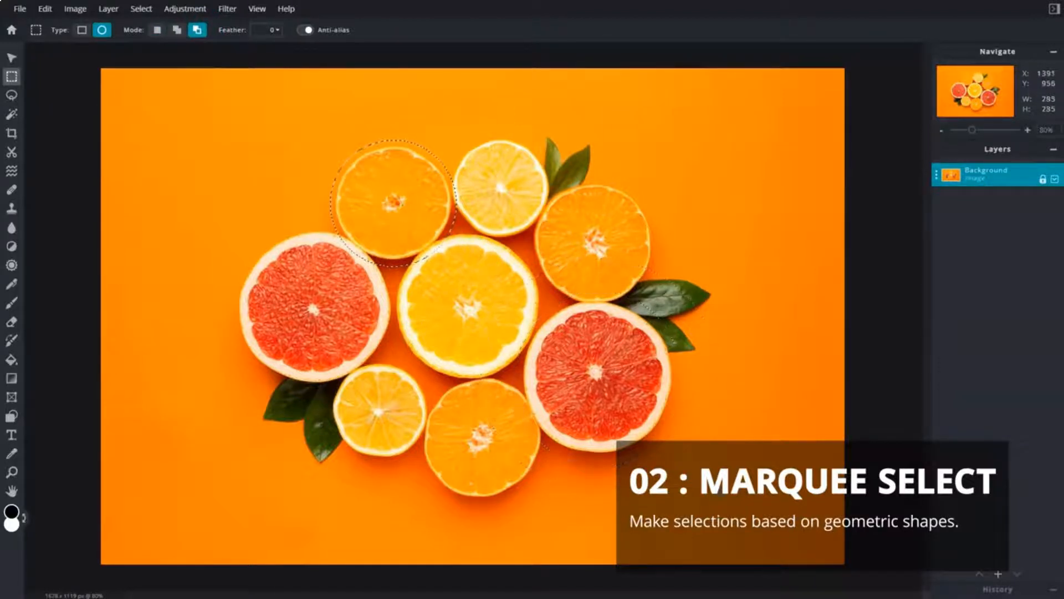
- Draw a freehand lasso selection, about 893 by 876 px, loosely around the hot-air balloon
click(13, 95)
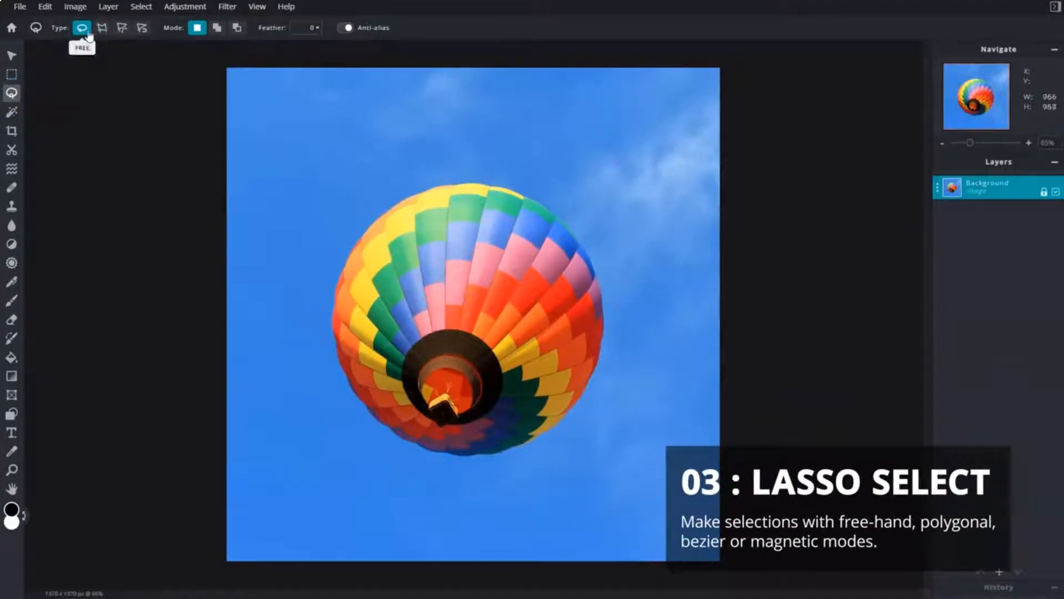
mouse_move(320, 352)
mouse_down()
mouse_move(377, 452)
mouse_move(493, 477)
mouse_move(587, 434)
mouse_move(633, 290)
mouse_up()
drag(452, 170, 412, 175)
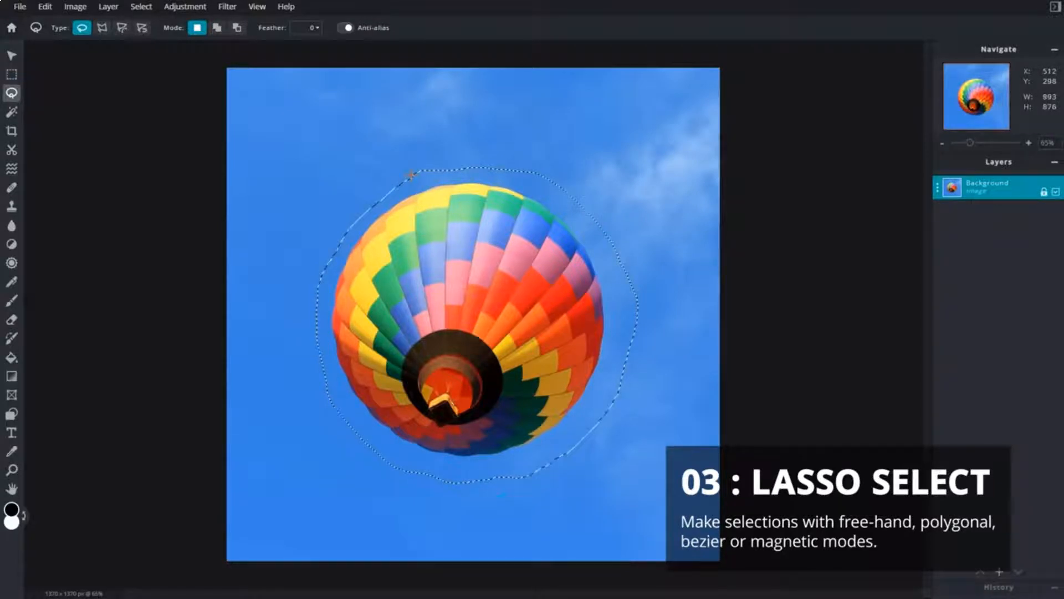
- Draw a four-sided polygon lasso selection, about 957 by 864 px, around the hot-air balloon
click(102, 29)
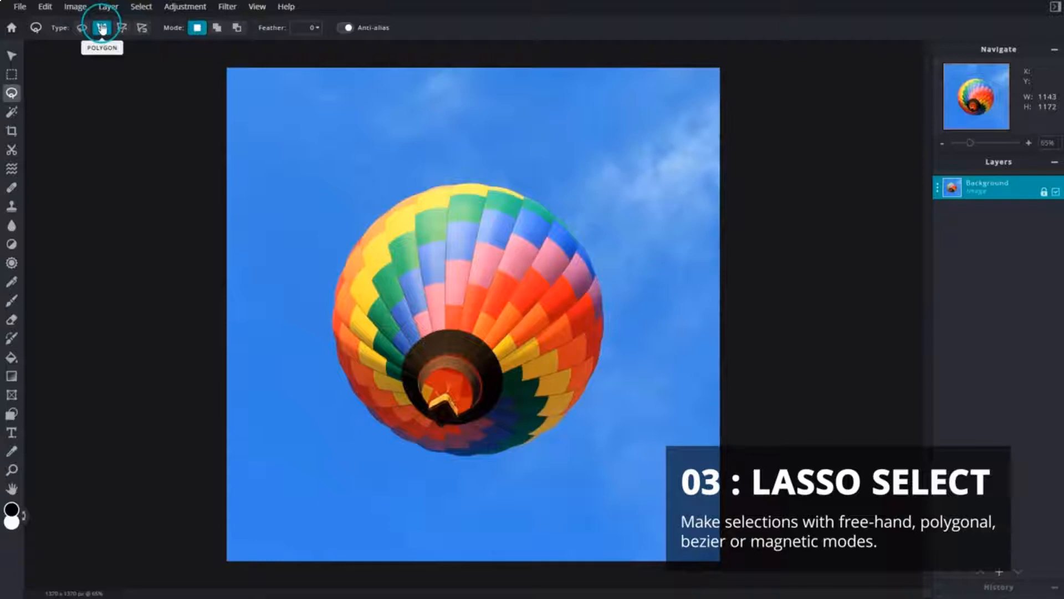
click(302, 163)
click(631, 164)
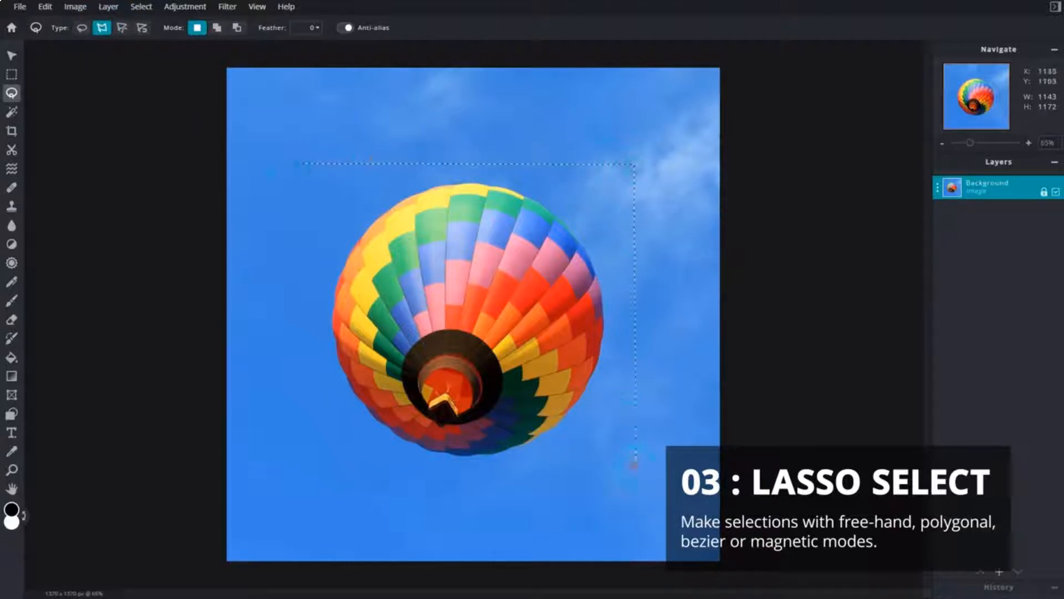
click(303, 162)
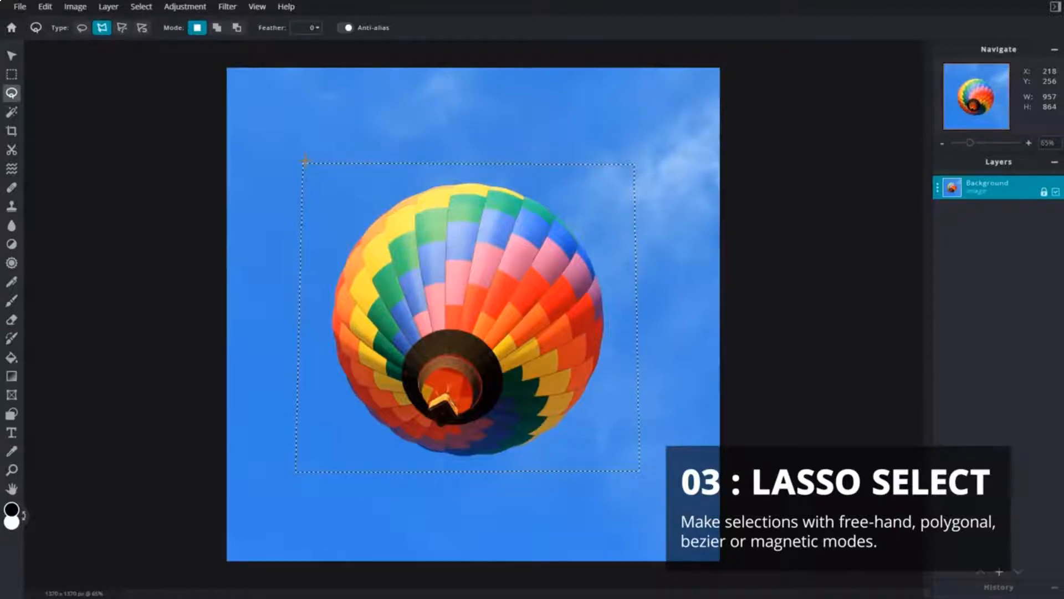
- Trace the hot-air balloon's outline with the Bezier lasso to make a closed selection about 759 by 784 px
click(122, 28)
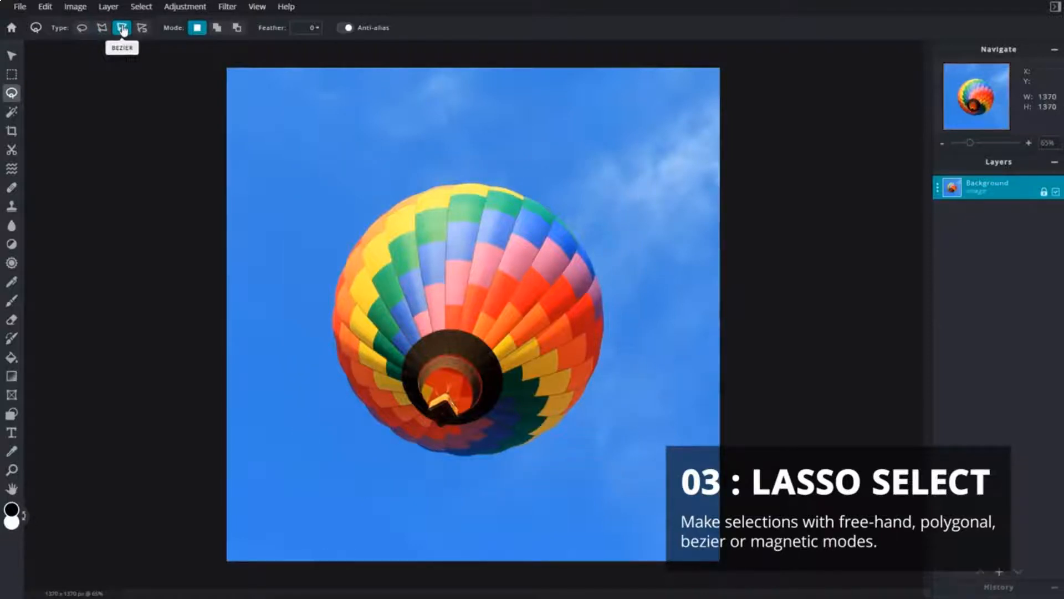
click(463, 182)
drag(333, 325, 329, 213)
drag(403, 458, 473, 461)
click(597, 360)
click(468, 185)
click(623, 205)
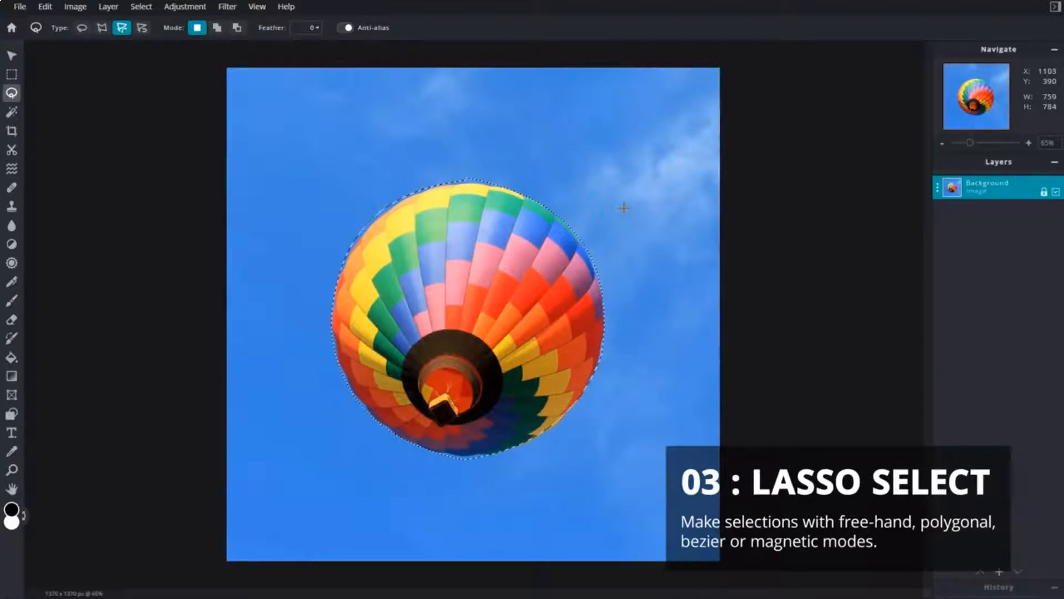
- Trace the hot-air balloon's edge with the Magnetic lasso to make a closed selection about 757 by 757 px
click(143, 30)
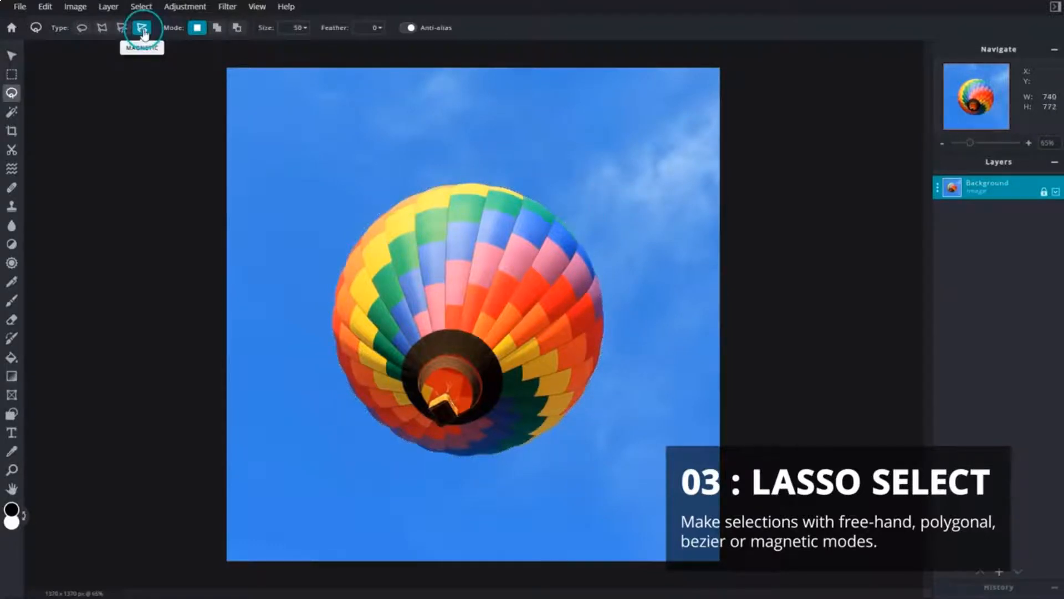
click(455, 187)
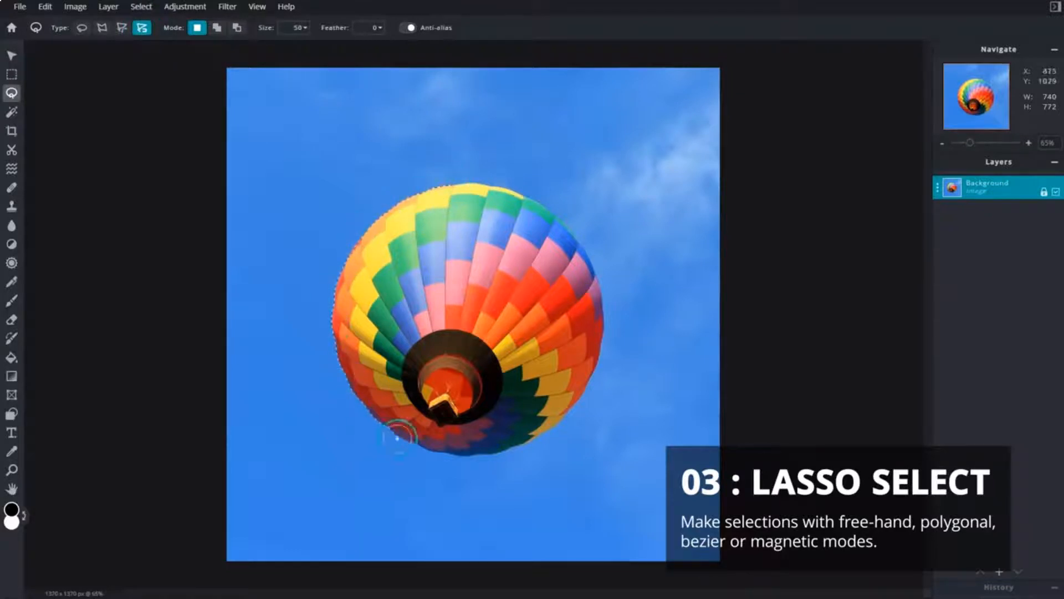
click(452, 185)
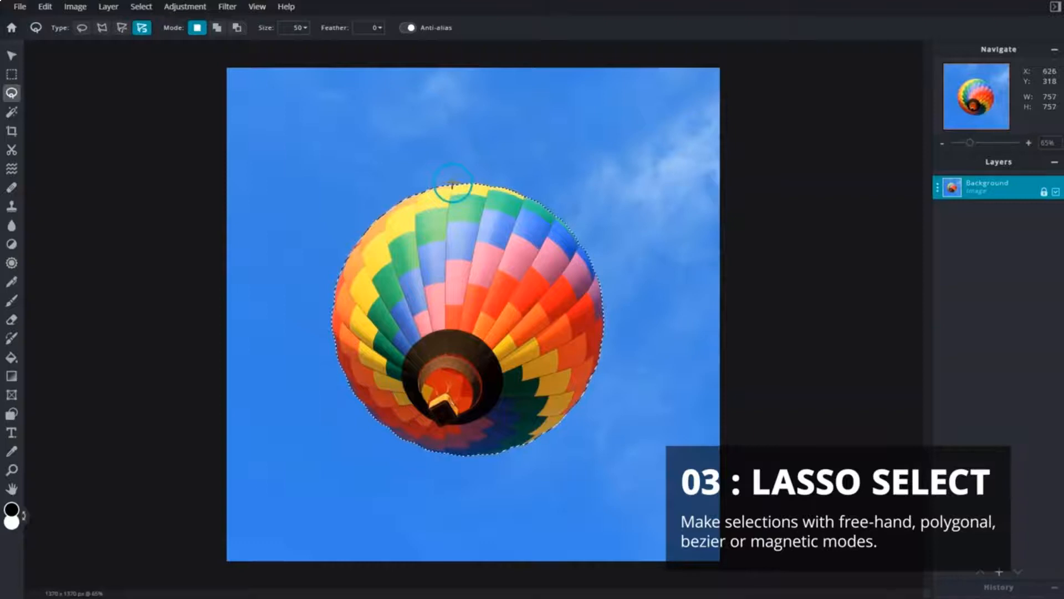
- Raise the Wand Select tolerance and select the blue background behind the person holding the pink balloon
click(12, 113)
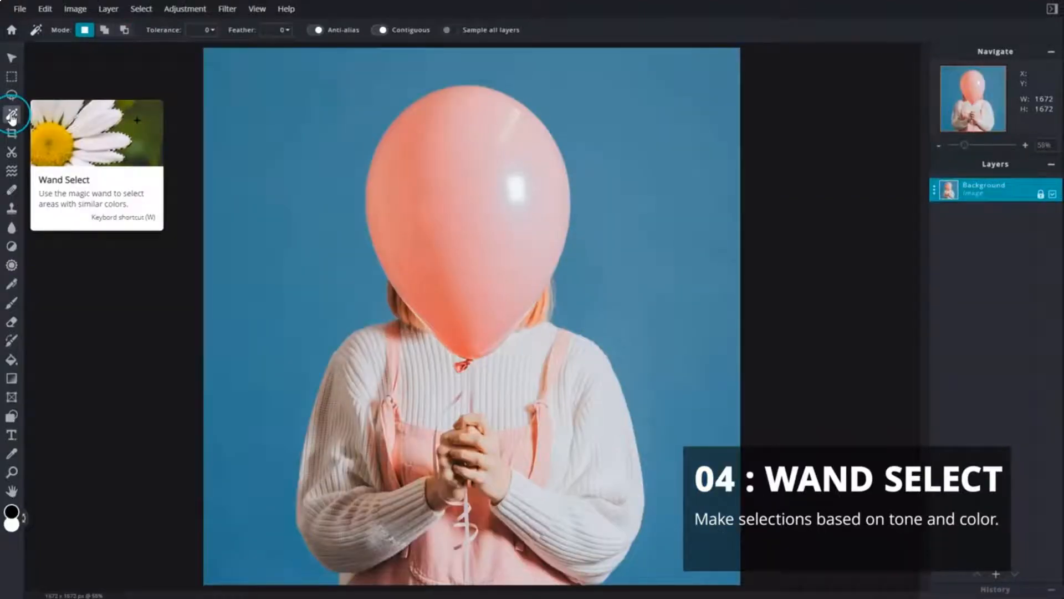
click(197, 34)
drag(104, 50, 127, 50)
click(269, 100)
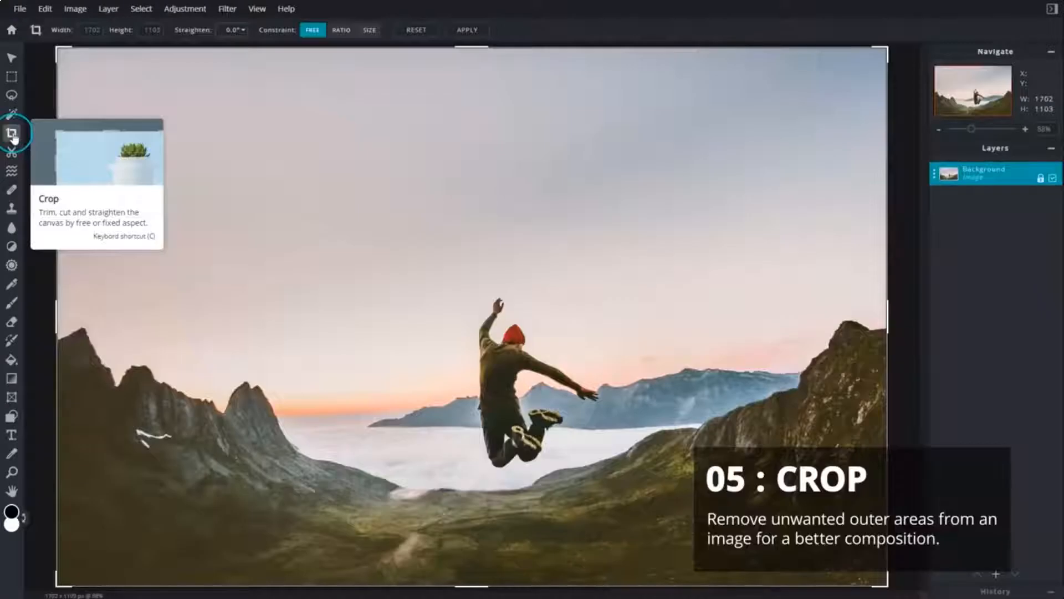
- Crop the photo with a 1:1 ratio constraint to a square about 672 px wide around the jumping man
click(341, 30)
drag(209, 55, 416, 257)
drag(571, 399, 501, 362)
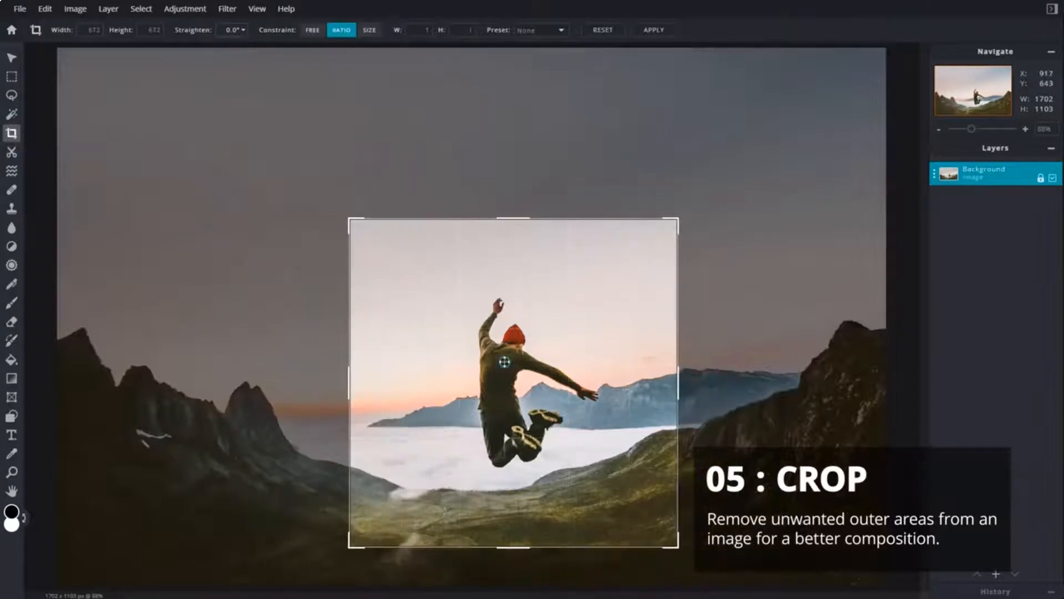
click(664, 32)
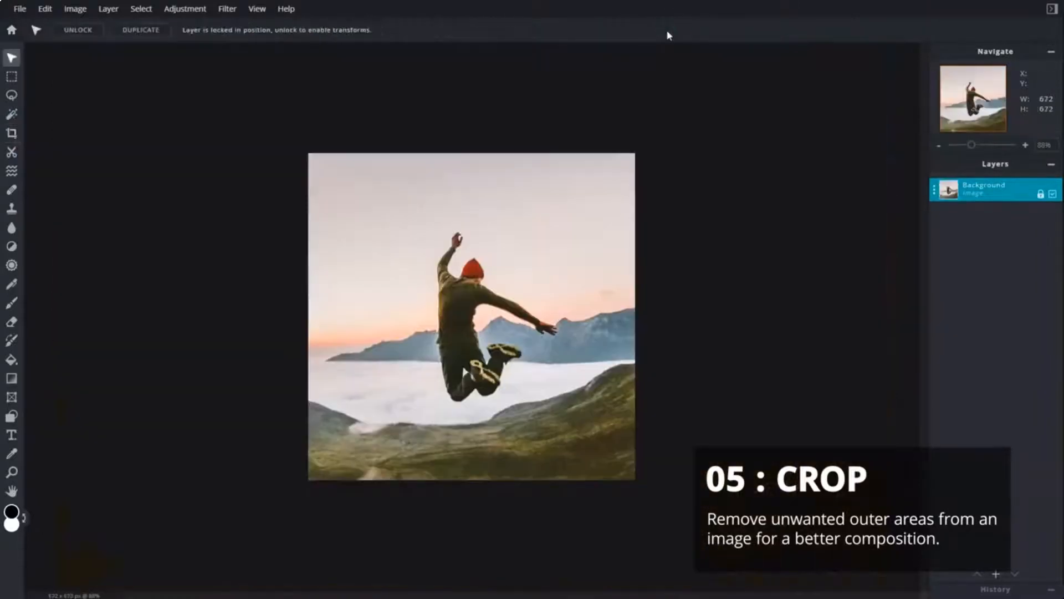
- Remove the green background of the parrot photo with the Cutout tool's AI Auto function
click(17, 158)
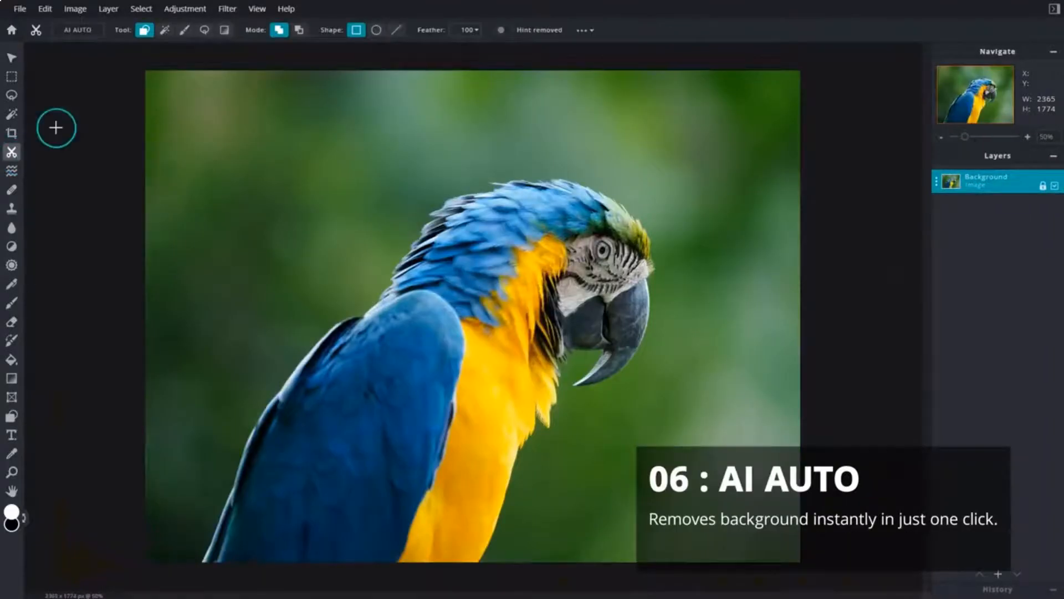
click(95, 37)
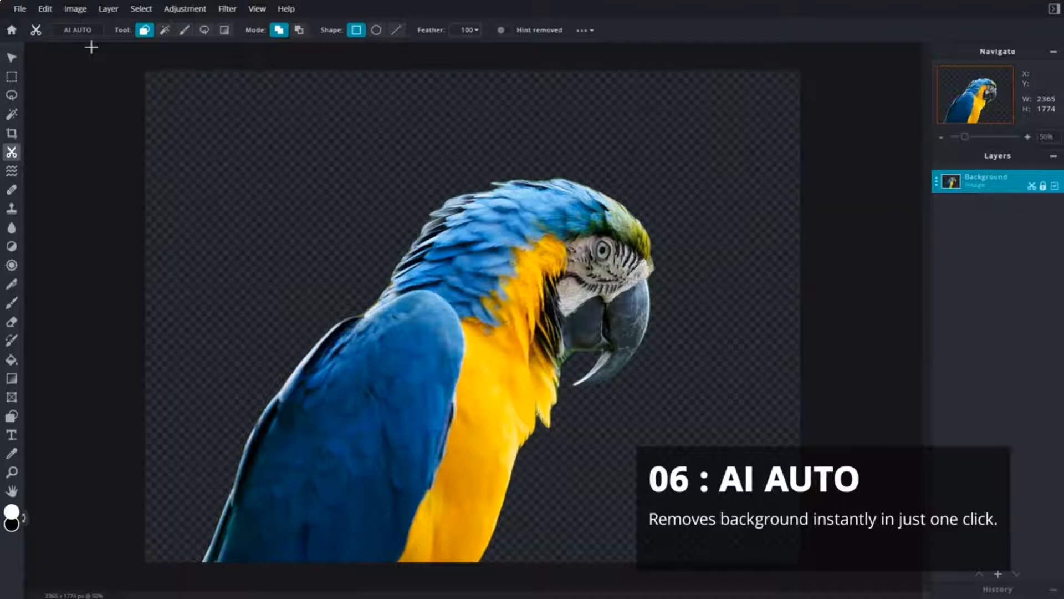
- Mask the parrot photo with a rectangular shape mask that trims away its outer border
click(150, 34)
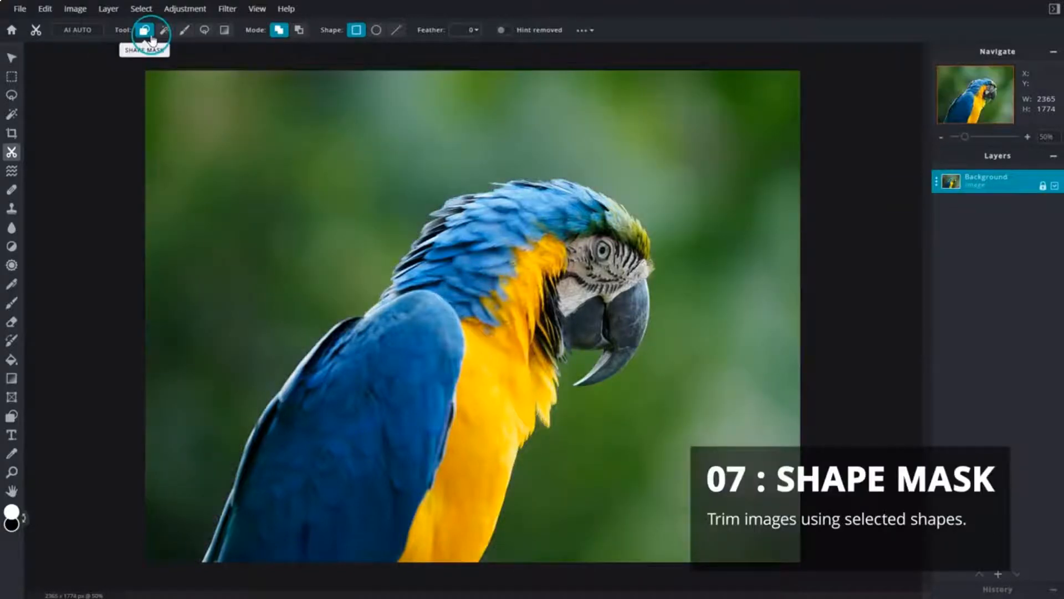
click(281, 37)
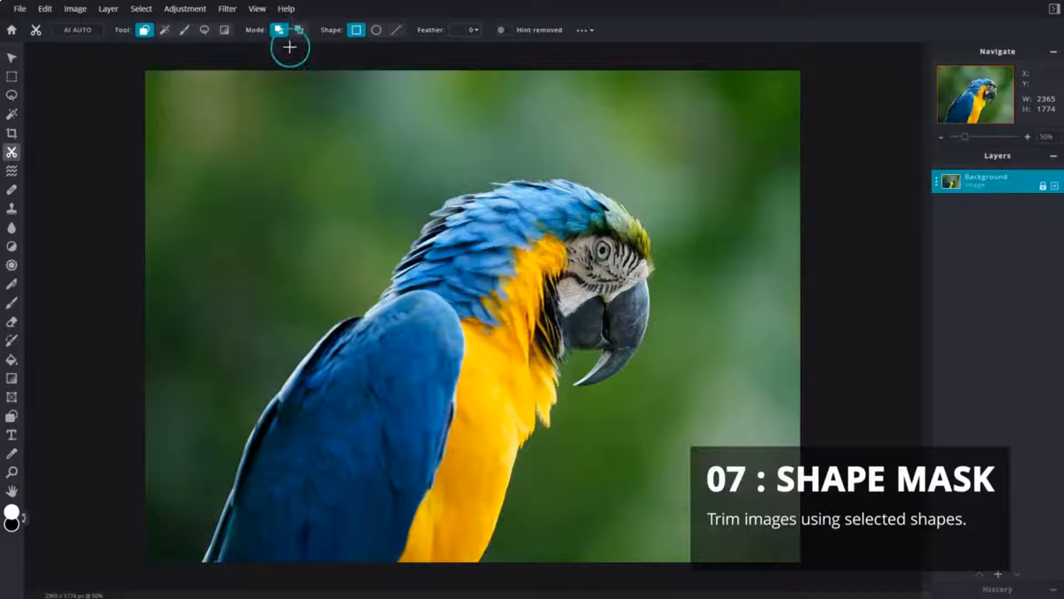
drag(183, 97, 775, 536)
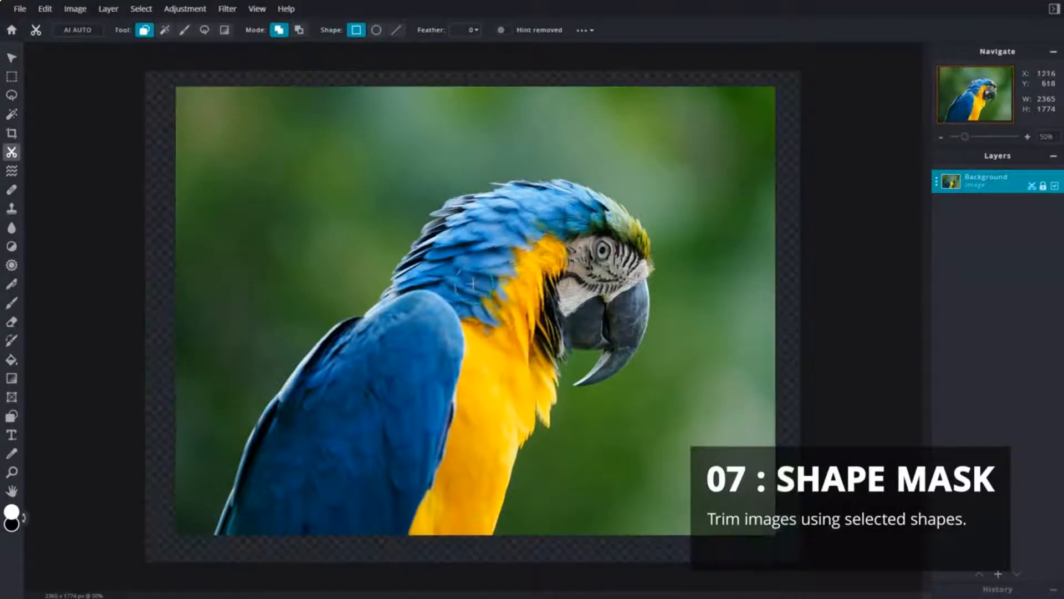
- Cut a circle with feather 100 out around the parrot's head with the shape mask, showing and hiding the removed-area hint
click(376, 31)
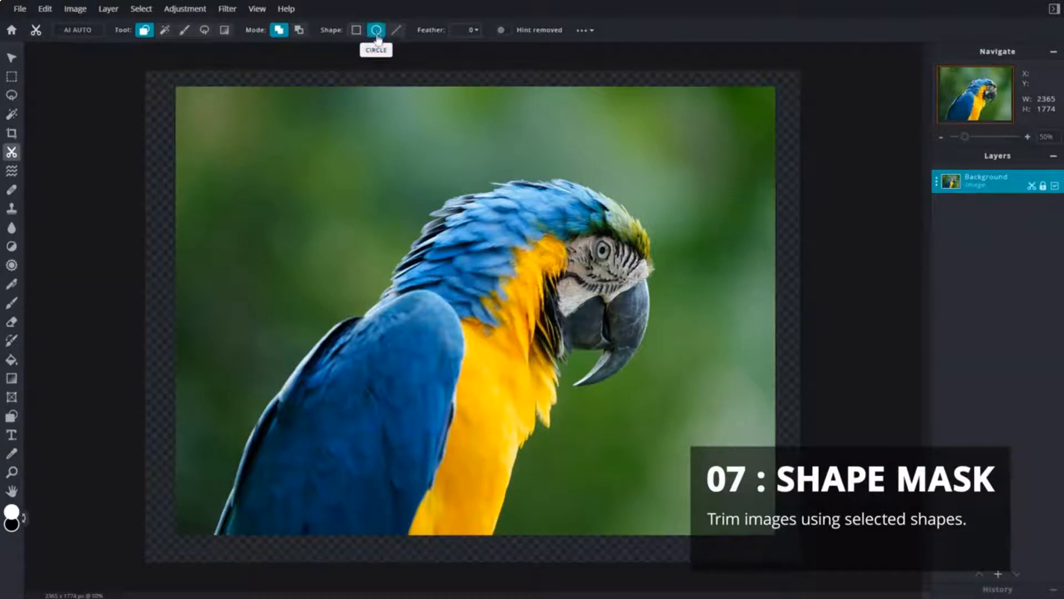
click(300, 31)
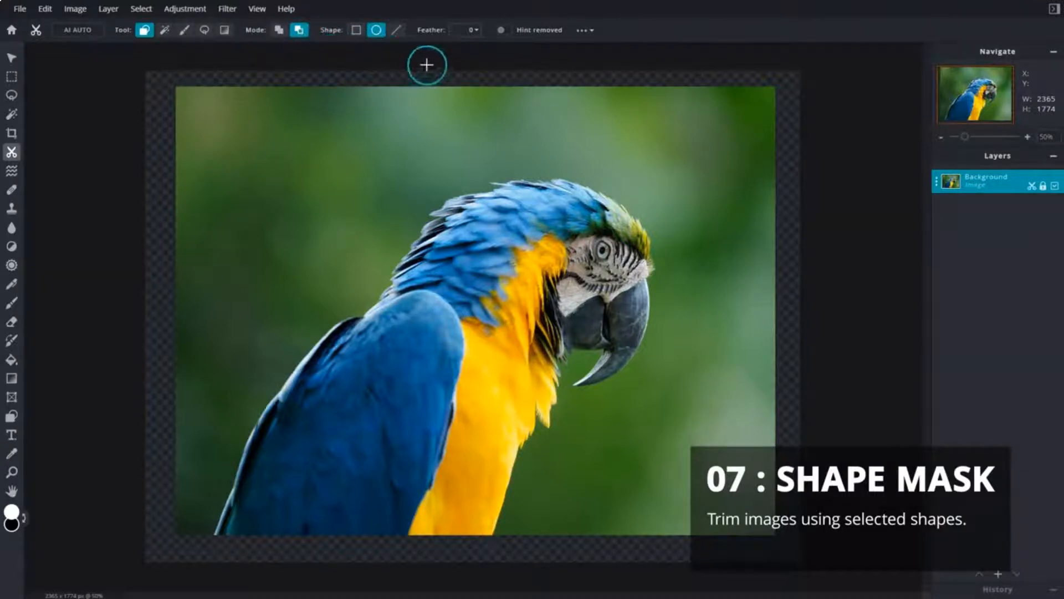
click(471, 30)
drag(373, 49, 481, 49)
click(504, 31)
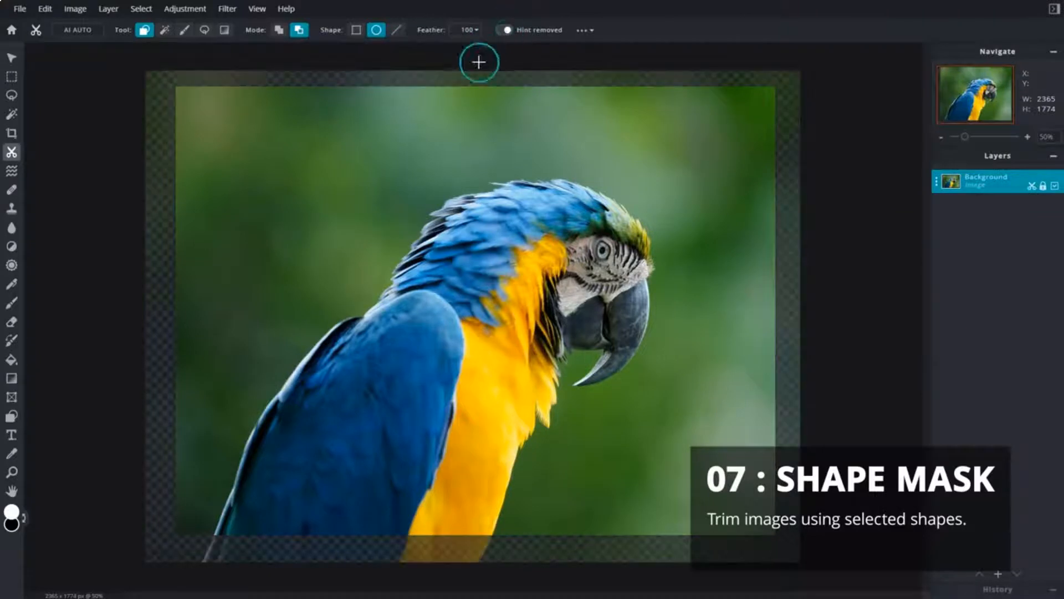
drag(349, 115, 715, 468)
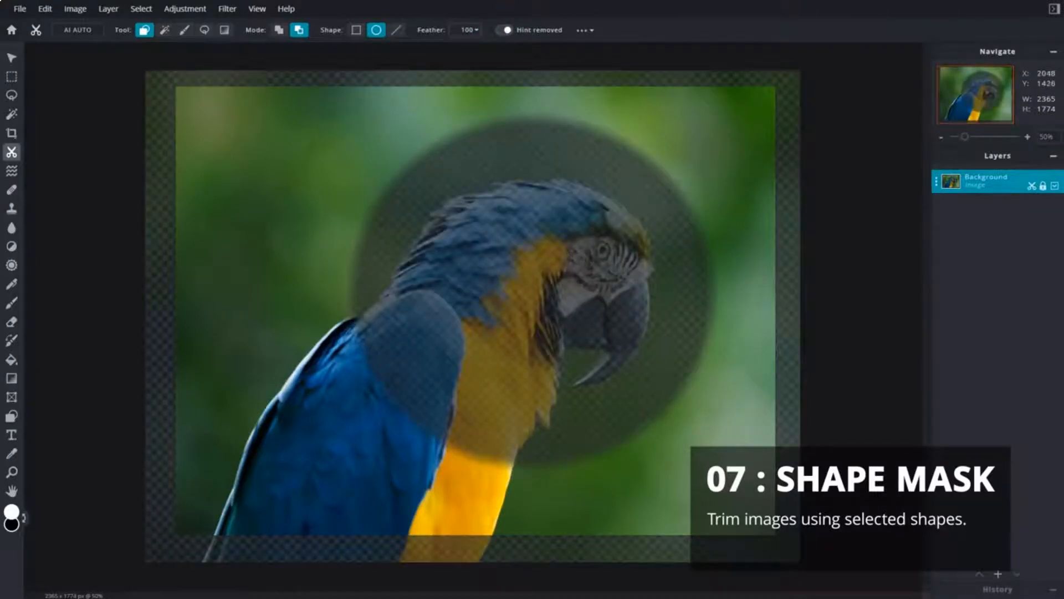
click(504, 31)
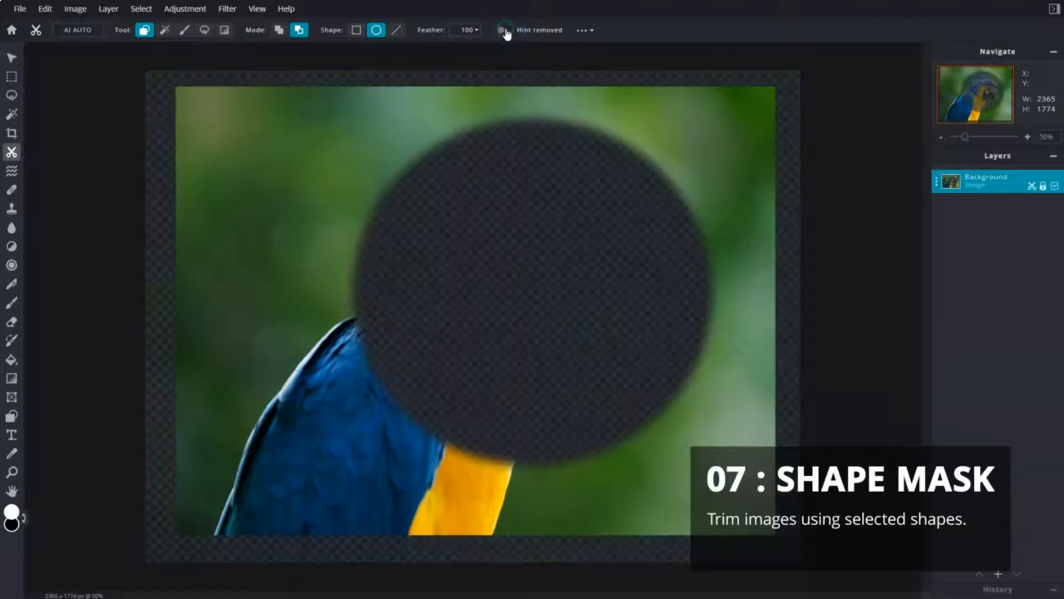
- Invert the shape mask on the parrot photo and reset the mask
click(581, 31)
click(569, 43)
click(587, 32)
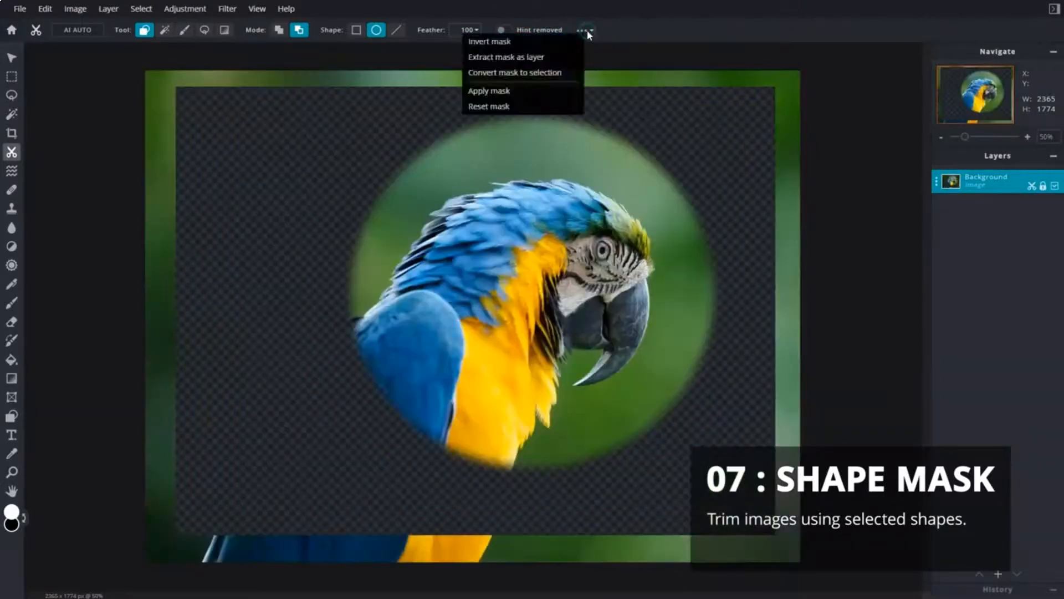
click(540, 106)
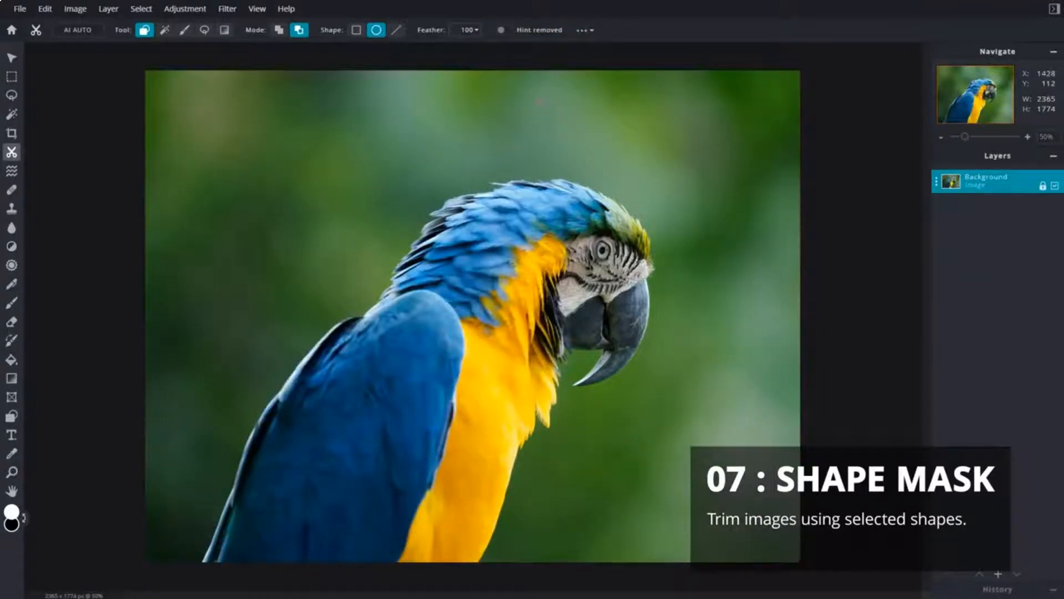
- Remove background areas matching the green near the parrot photo's upper edge using the magic mask at tolerance 50
click(166, 31)
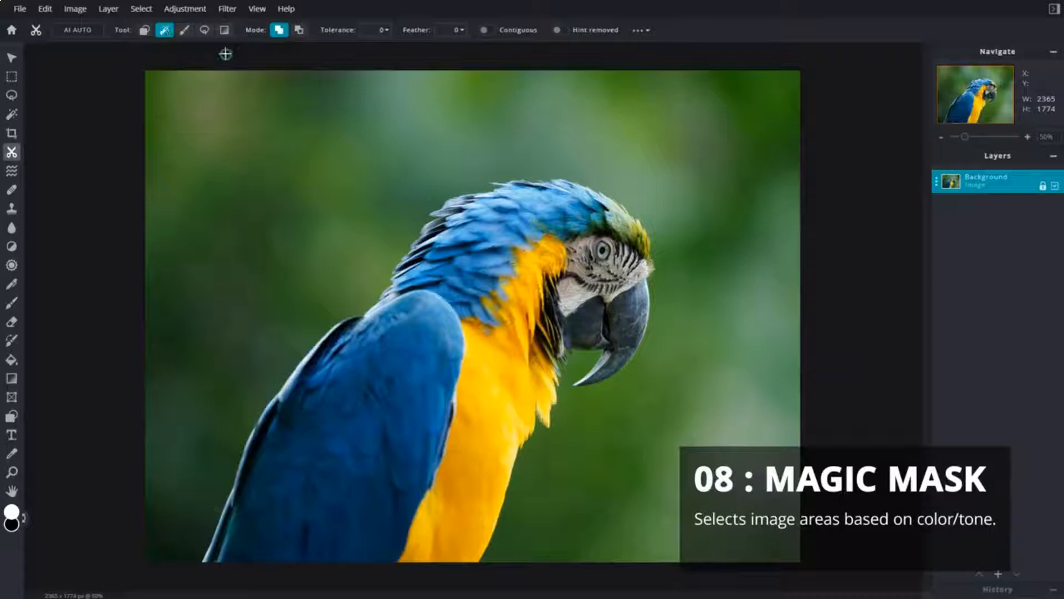
click(299, 31)
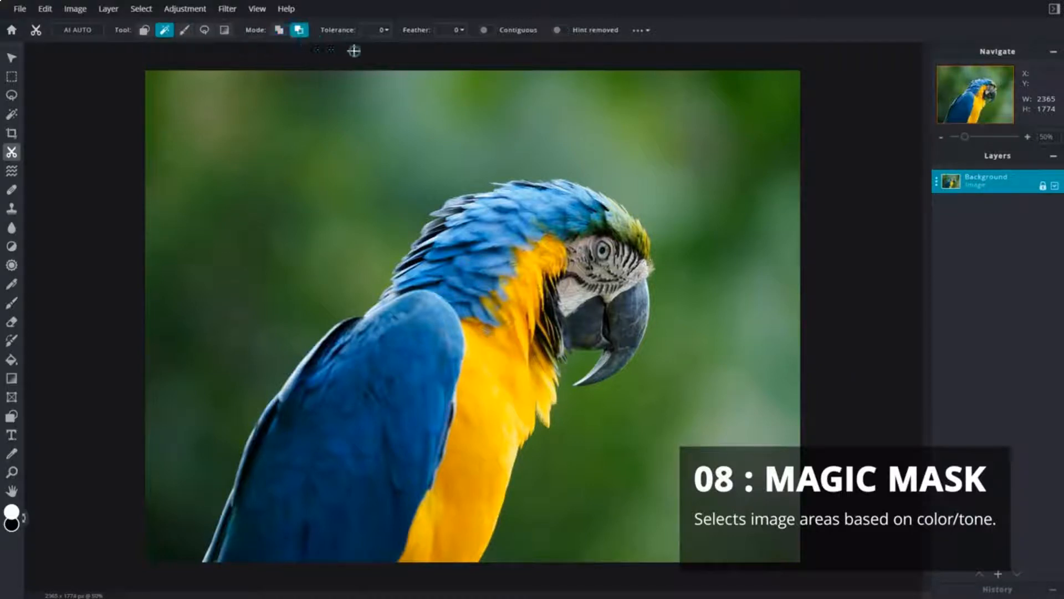
click(377, 31)
drag(289, 49, 338, 51)
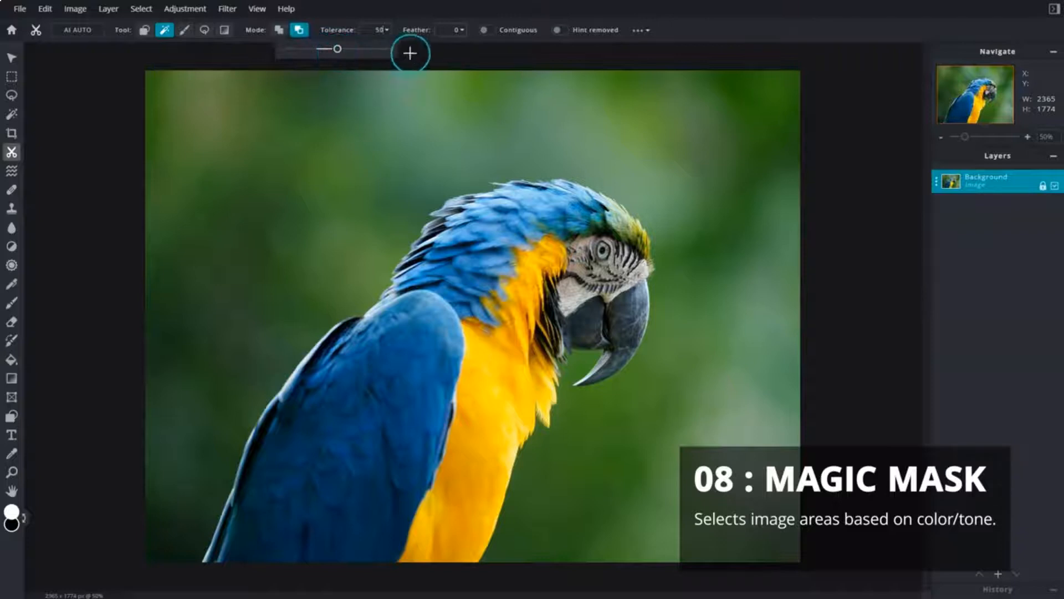
click(367, 76)
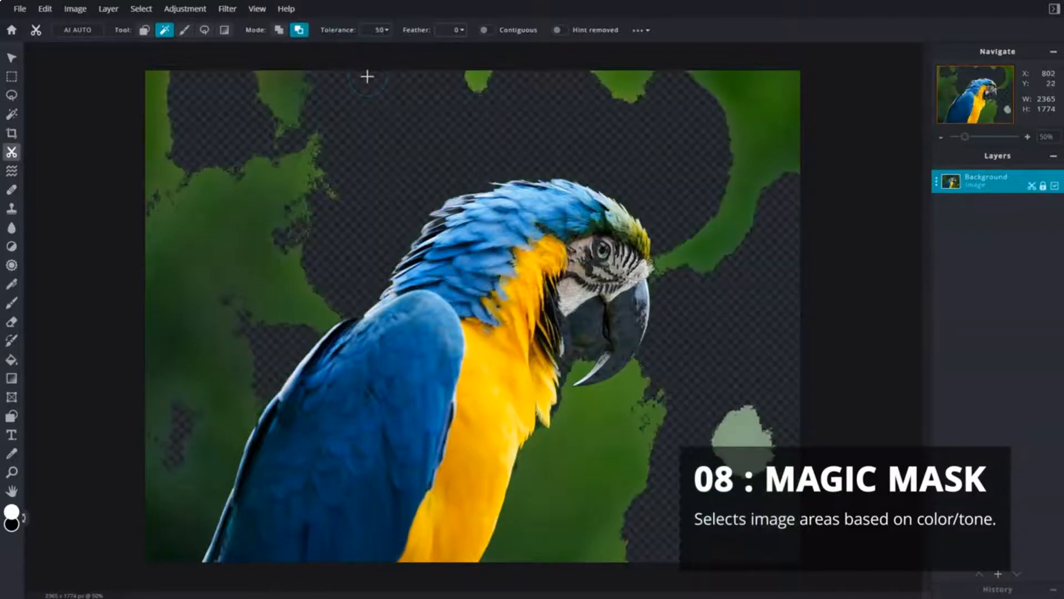
- Paint away the green background around the parrot with the draw mask in remove mode, using a size 500 brush
click(185, 31)
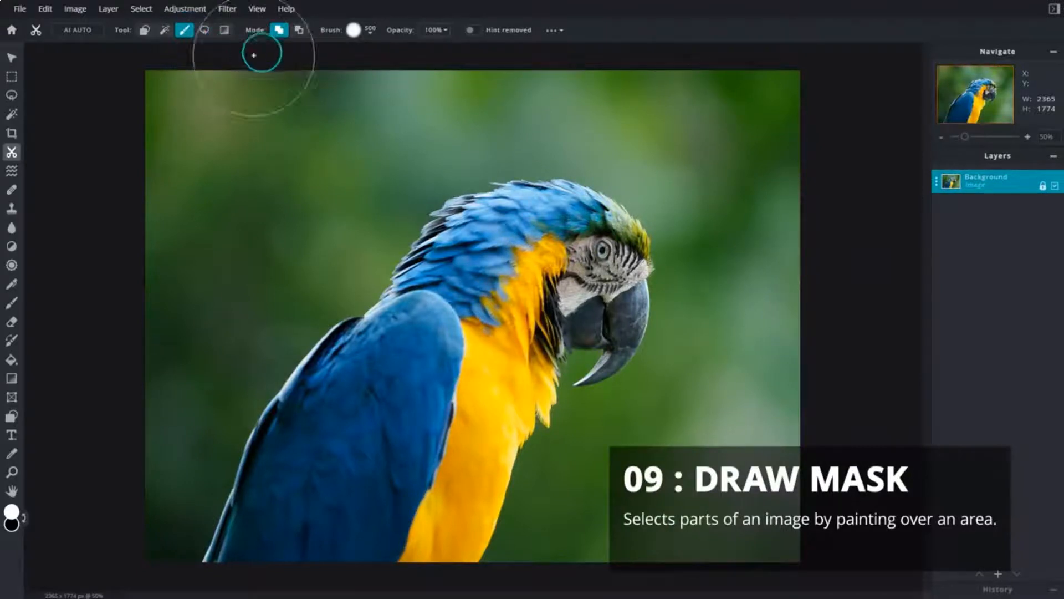
click(299, 32)
mouse_move(209, 90)
mouse_down()
mouse_move(210, 375)
mouse_move(242, 152)
mouse_move(335, 236)
mouse_move(392, 122)
mouse_move(613, 88)
mouse_move(633, 126)
mouse_move(625, 140)
mouse_move(749, 214)
mouse_move(725, 271)
mouse_move(714, 240)
mouse_move(746, 464)
mouse_move(719, 341)
mouse_move(660, 416)
mouse_up()
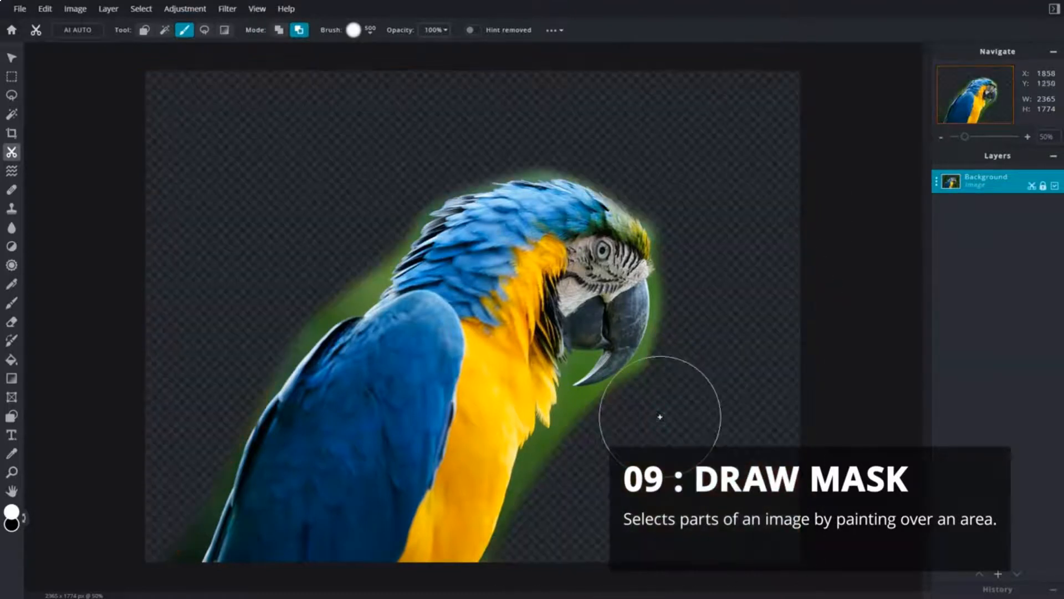
- Remove a freehand area of the parrot photo with the lasso mask, and fade the photo horizontally with a linear gradient mask in remove mode
click(204, 30)
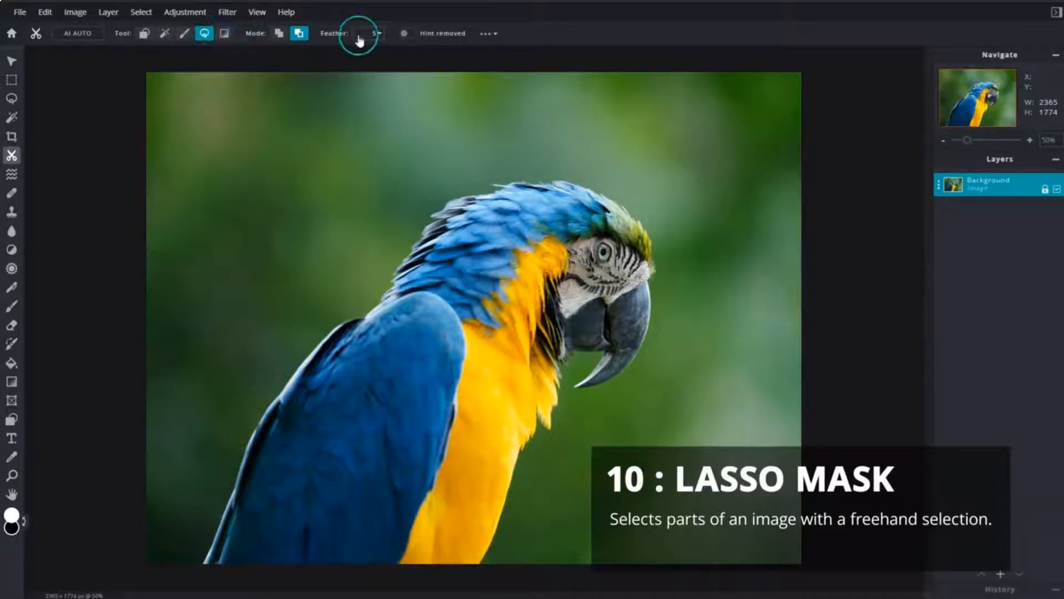
mouse_move(400, 268)
mouse_down()
mouse_move(138, 555)
mouse_move(145, 60)
mouse_move(506, 68)
mouse_up()
click(227, 34)
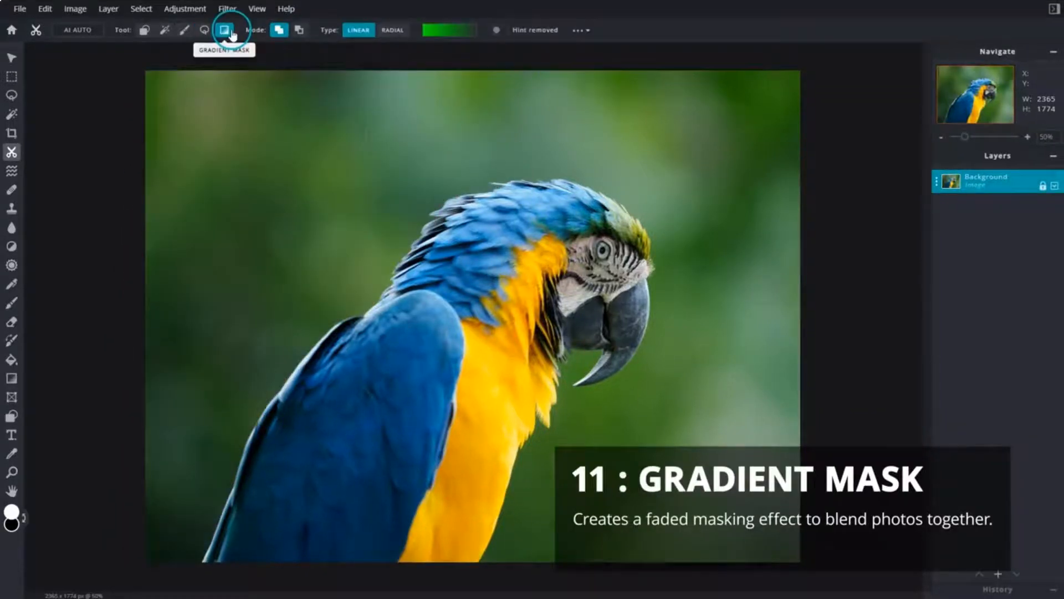
click(297, 32)
drag(219, 326, 742, 326)
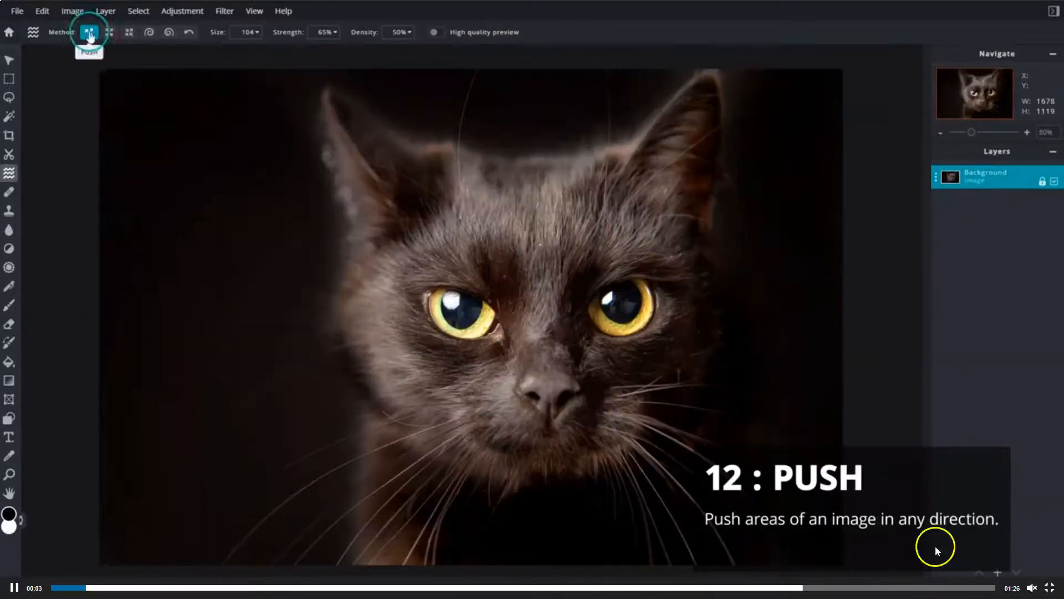
- Push the fur on the left side of the cat's face outward with Liquify, and enlarge both eyes at size 280
mouse_move(278, 345)
mouse_down()
mouse_move(364, 340)
mouse_move(284, 378)
mouse_up()
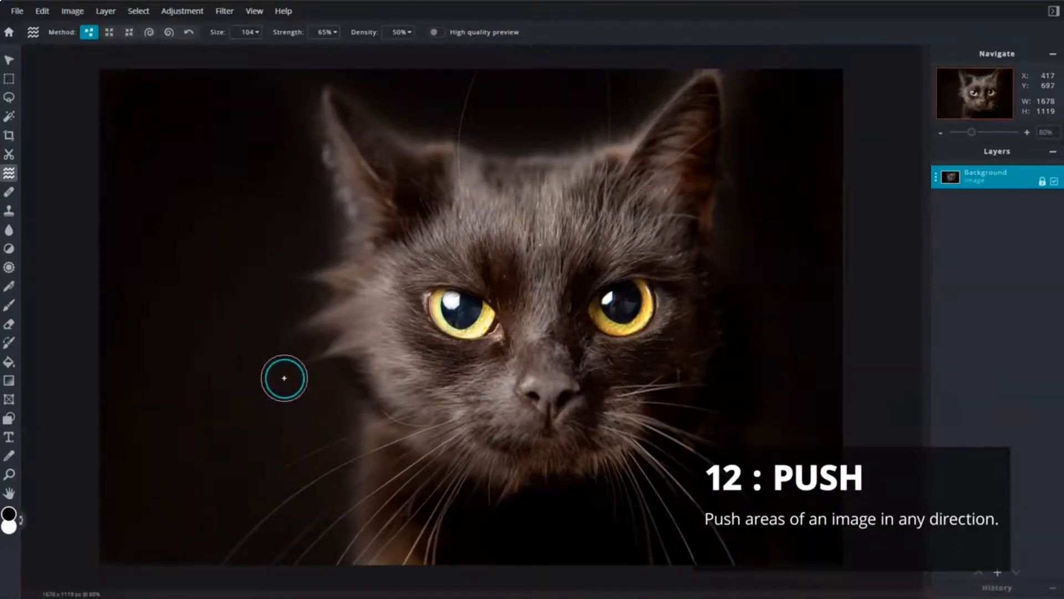
click(117, 32)
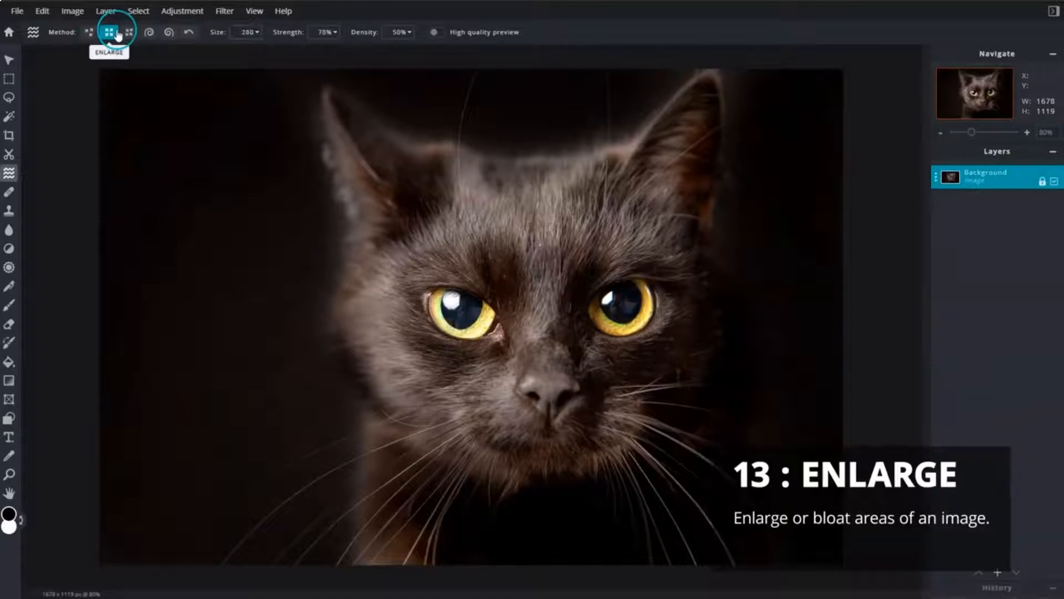
click(459, 312)
click(619, 314)
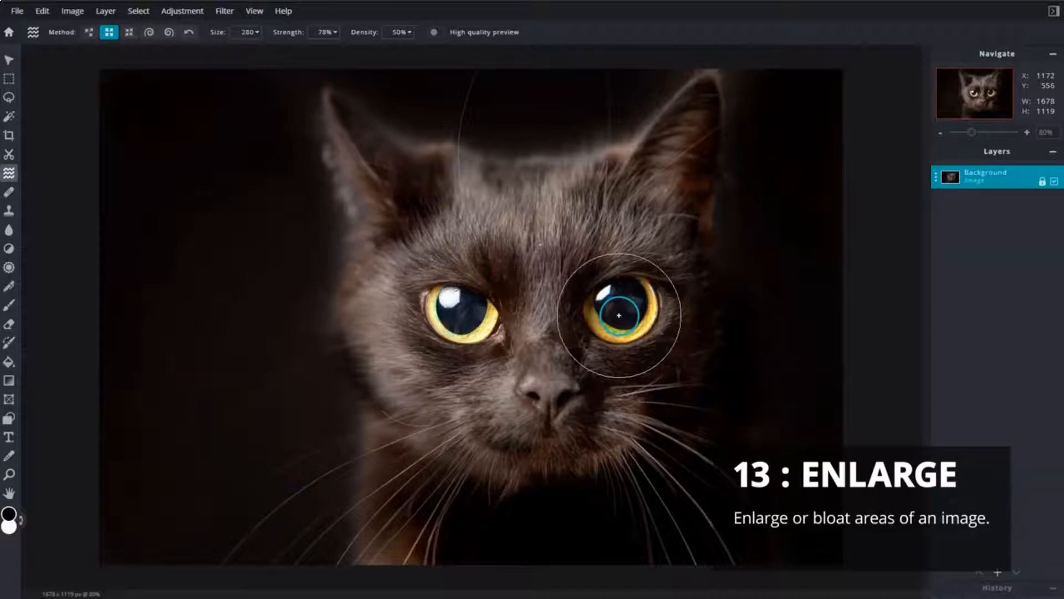
- Shrink both of the cat's eyes with the Liquify Shrink method at size 280 and strength 78%
click(128, 32)
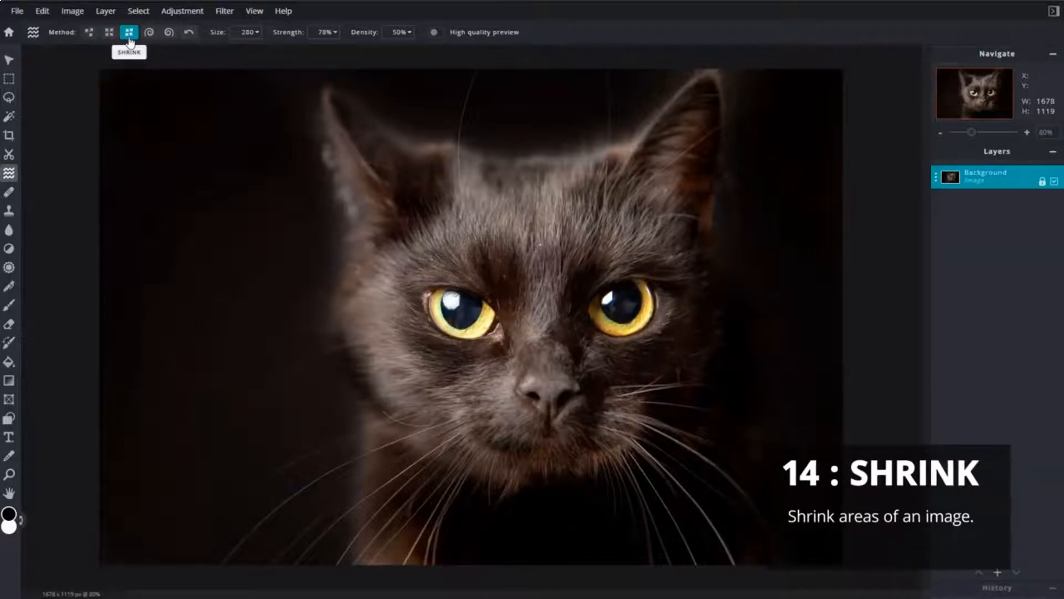
click(457, 313)
click(618, 305)
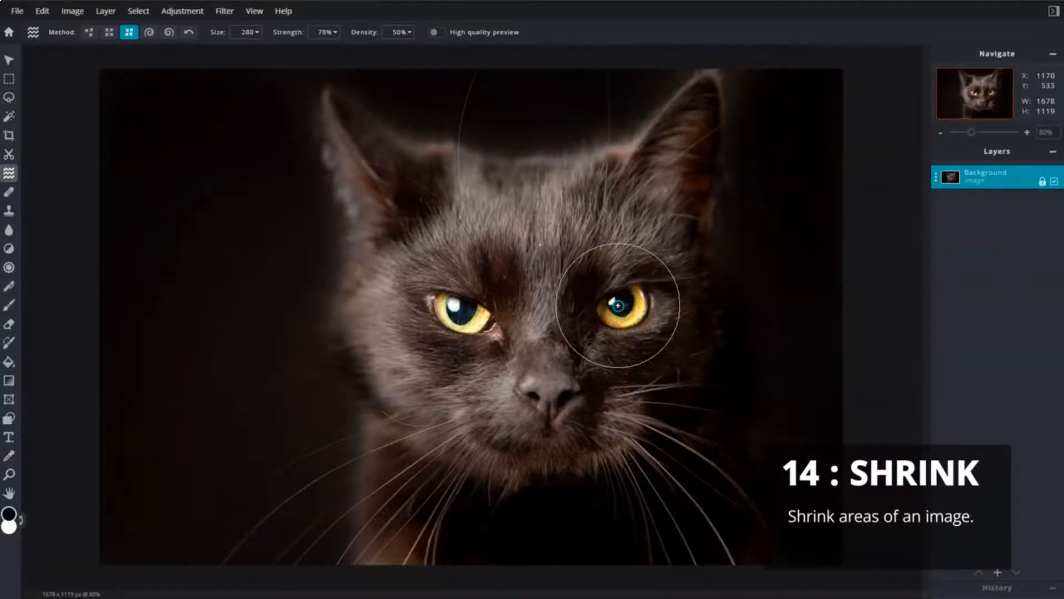
- Swirl the middle of the waterline to the right, and on the original image to the left, at size 500 and strength 70%
click(149, 33)
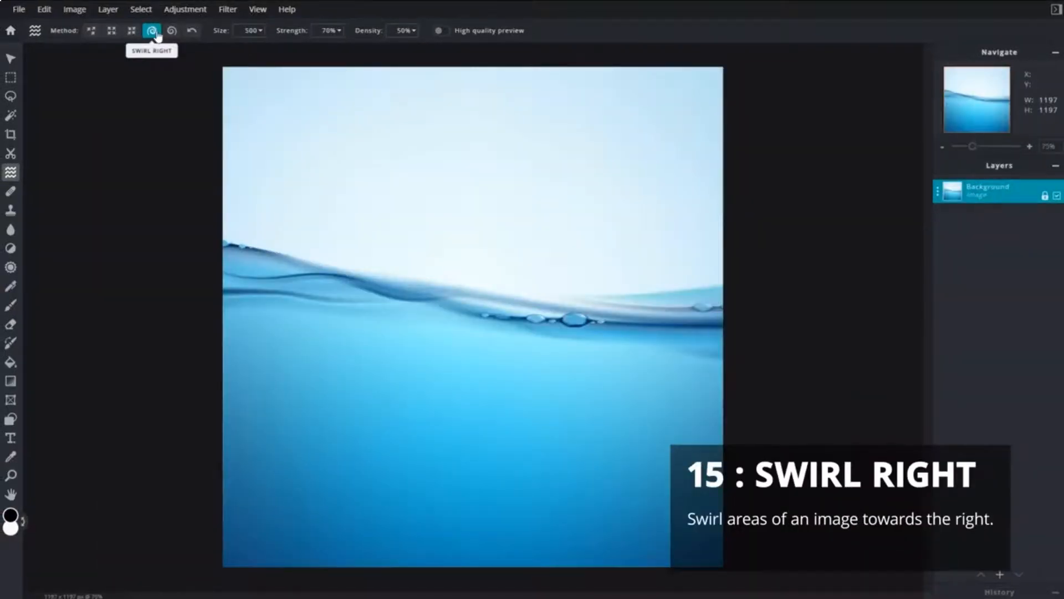
drag(474, 282, 475, 286)
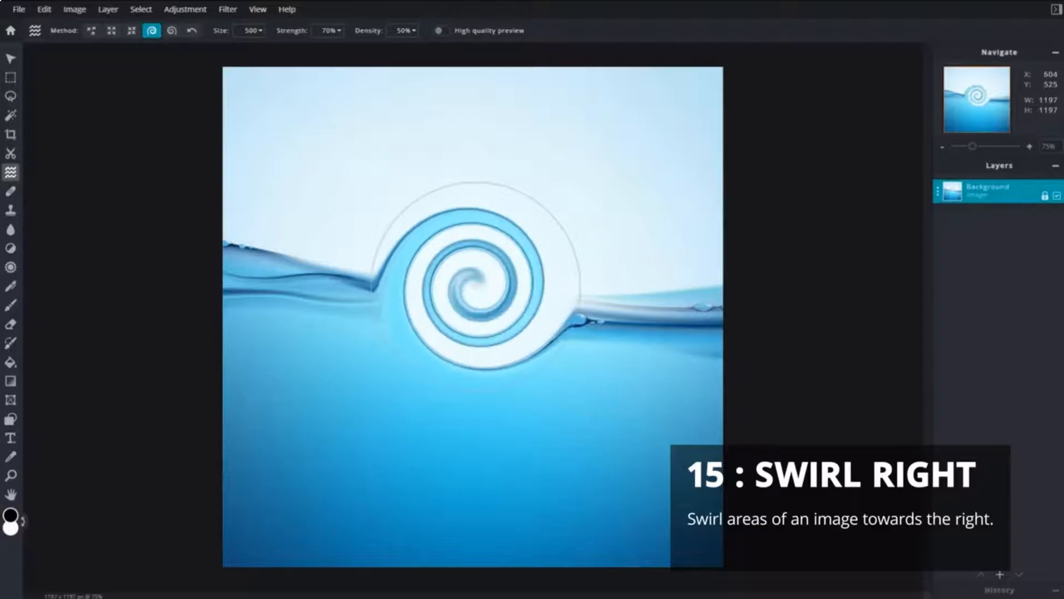
click(173, 32)
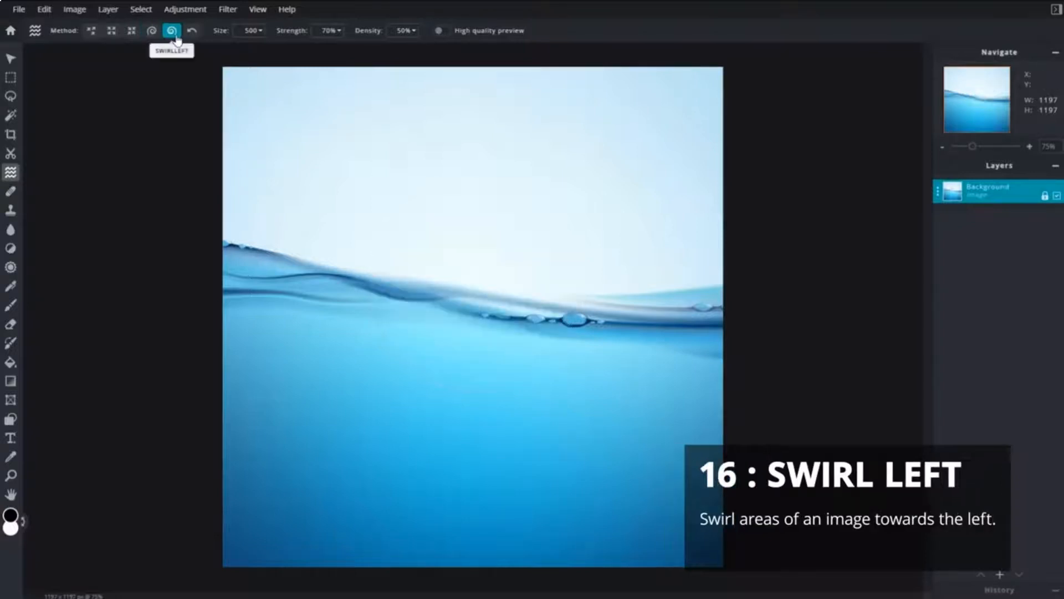
drag(475, 288, 476, 286)
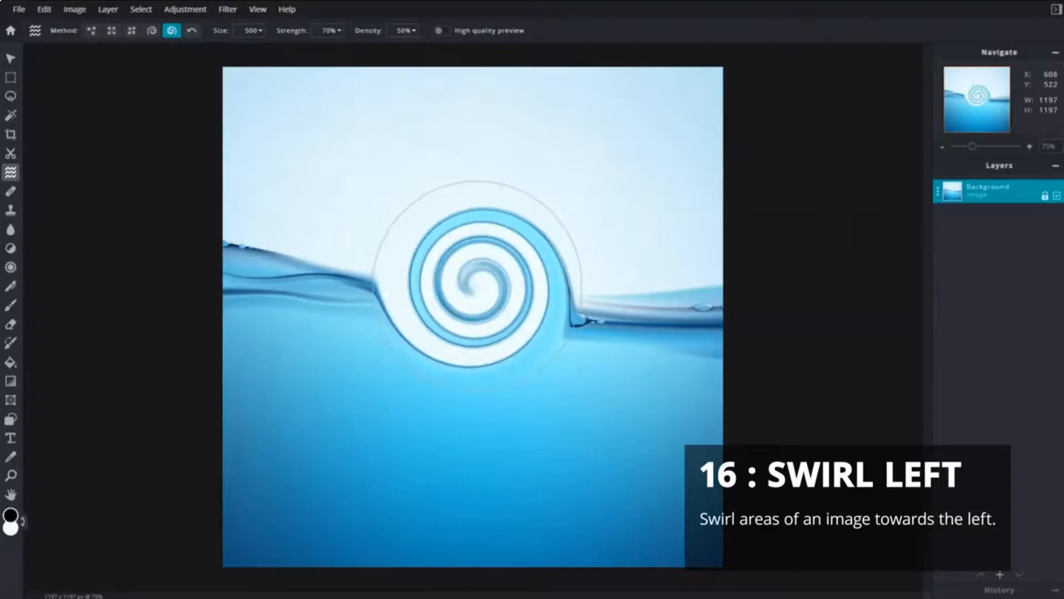
- Push the middle of the waterline down into a notch at size 230, and brush over the notch with Restore
click(96, 31)
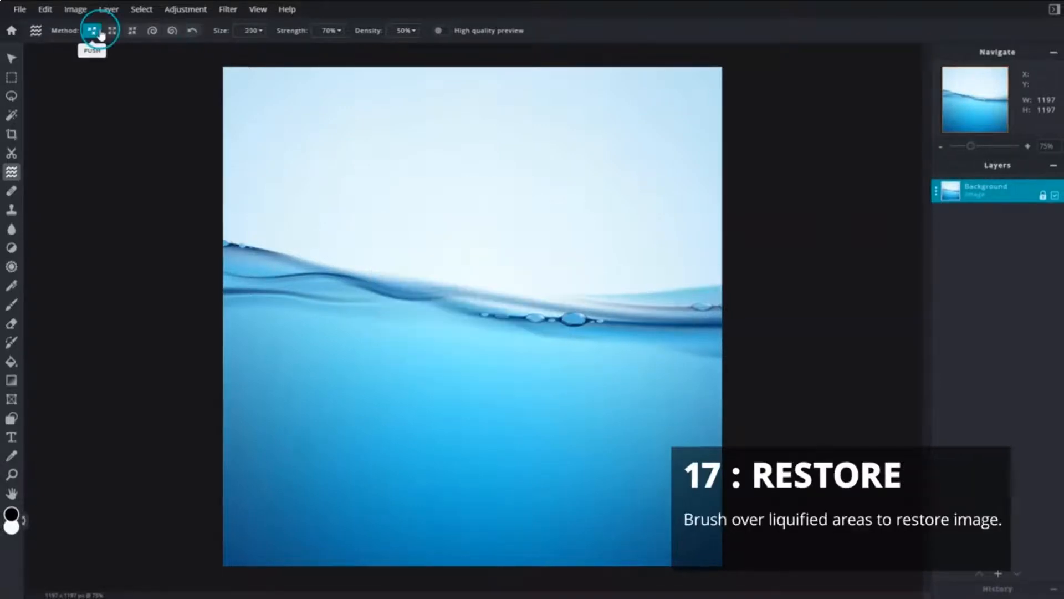
drag(465, 261, 459, 436)
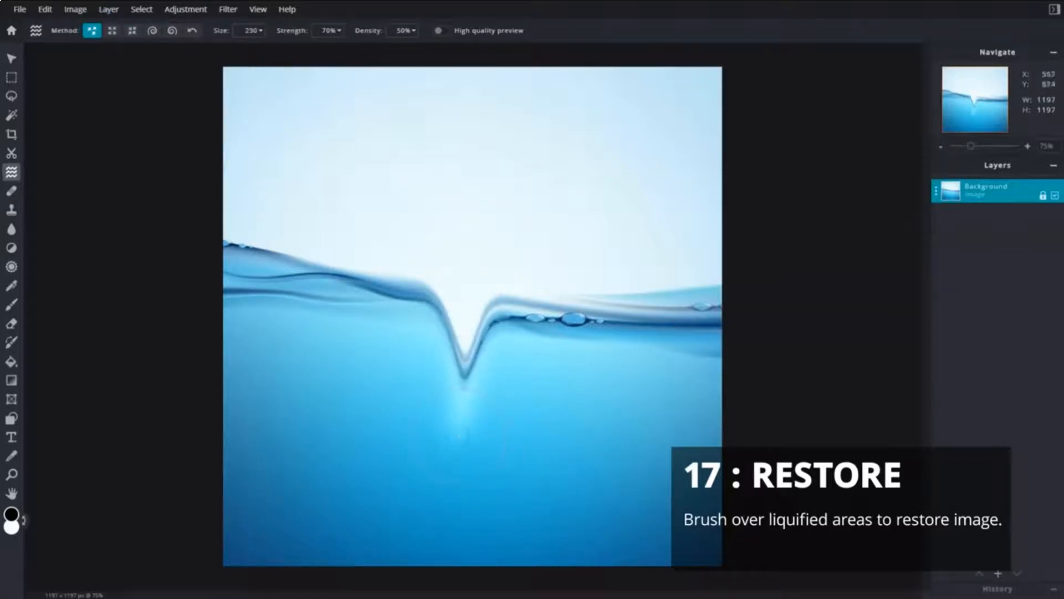
click(193, 31)
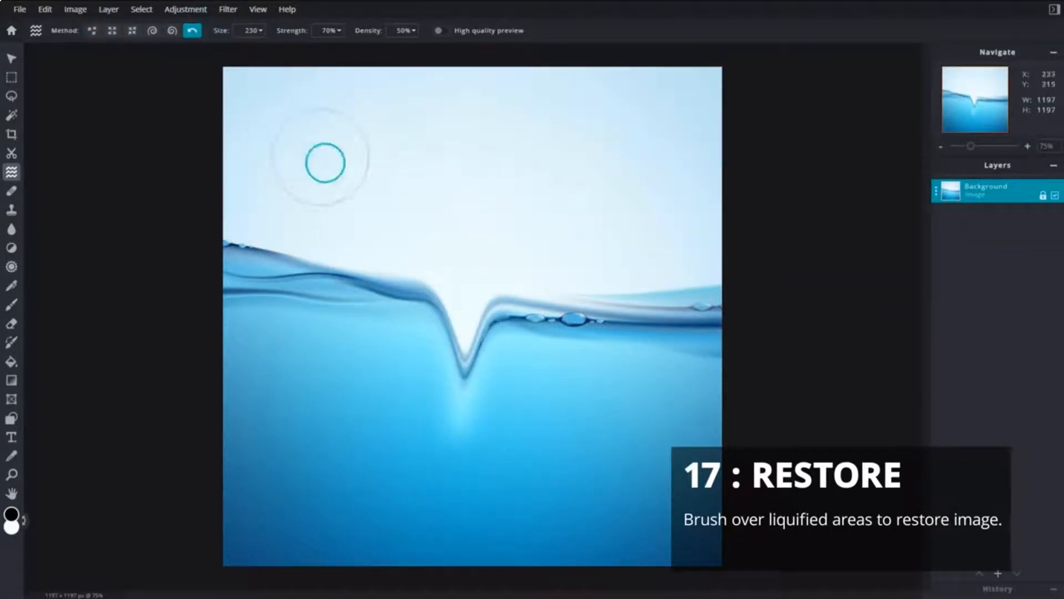
drag(444, 278, 454, 387)
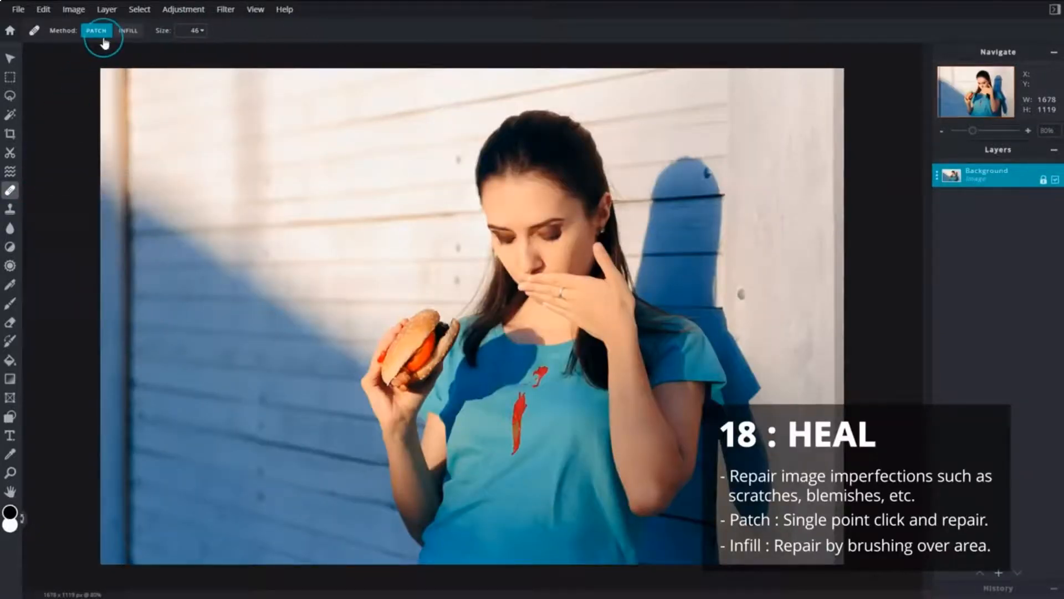
- Heal the sauce stains on the blue shirt, using Patch on the small upper one and Infill on the long lower one
click(538, 377)
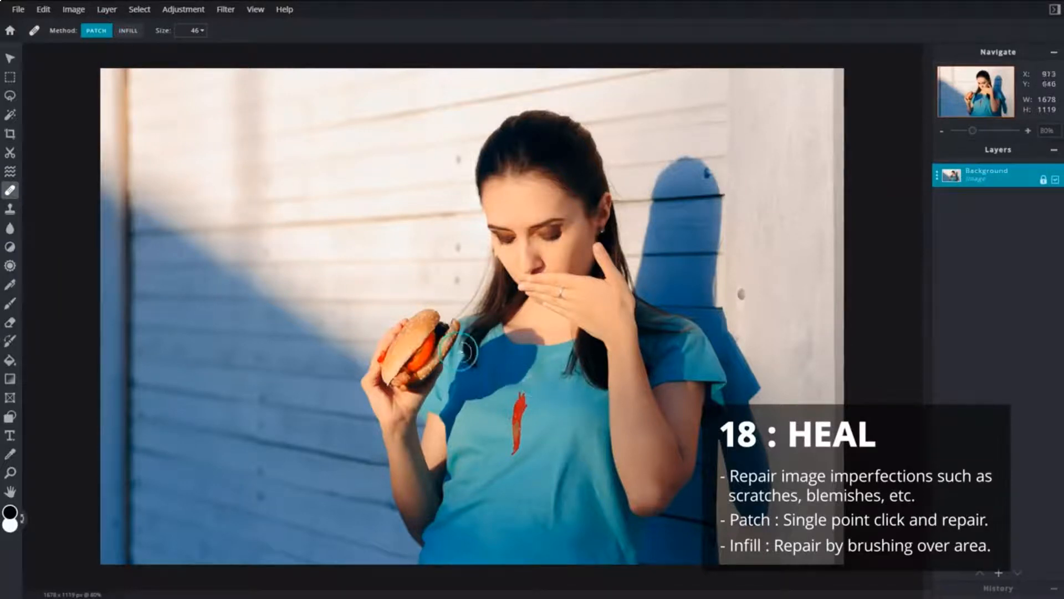
click(138, 34)
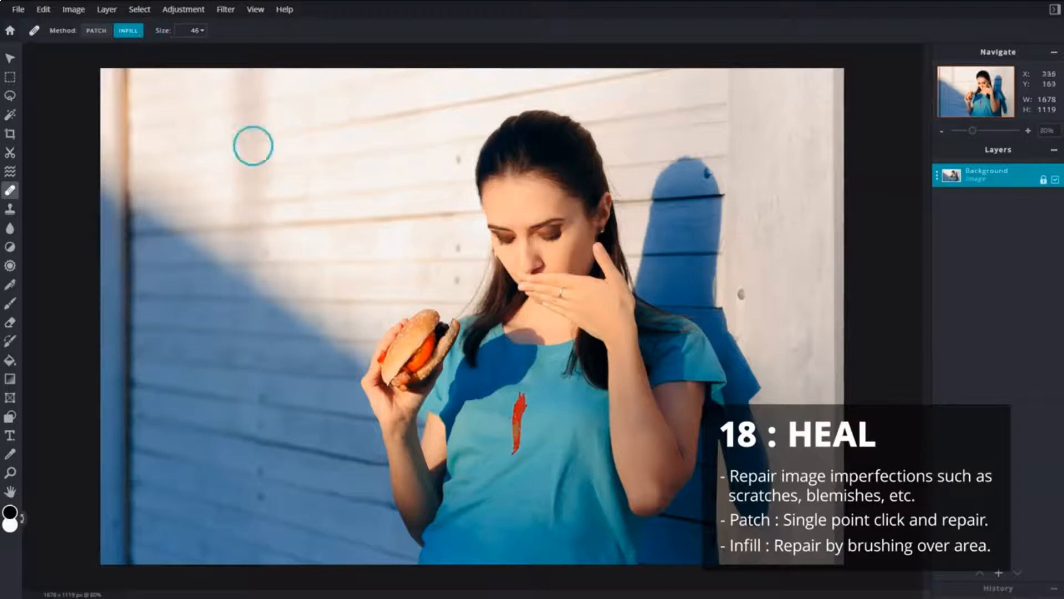
drag(521, 388, 509, 449)
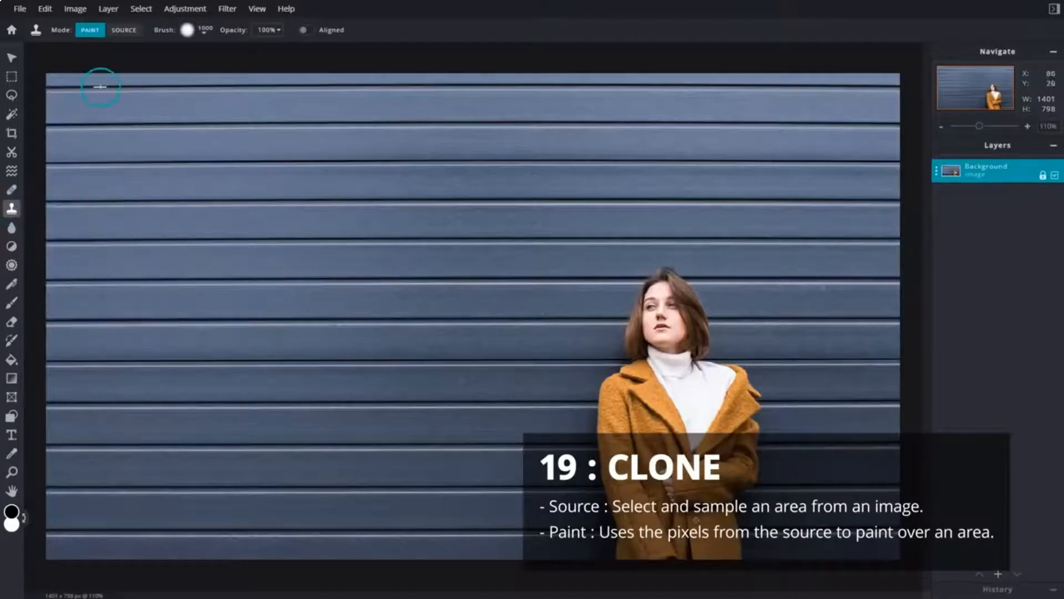
- Clone the woman onto the left side of the wall, sampling the source at her chest
click(124, 31)
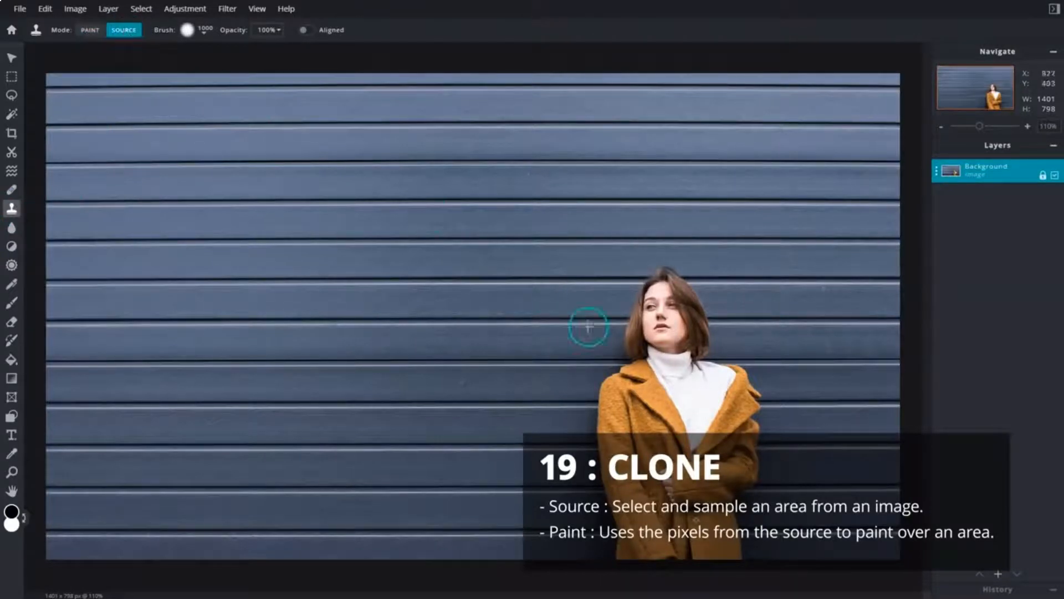
click(678, 402)
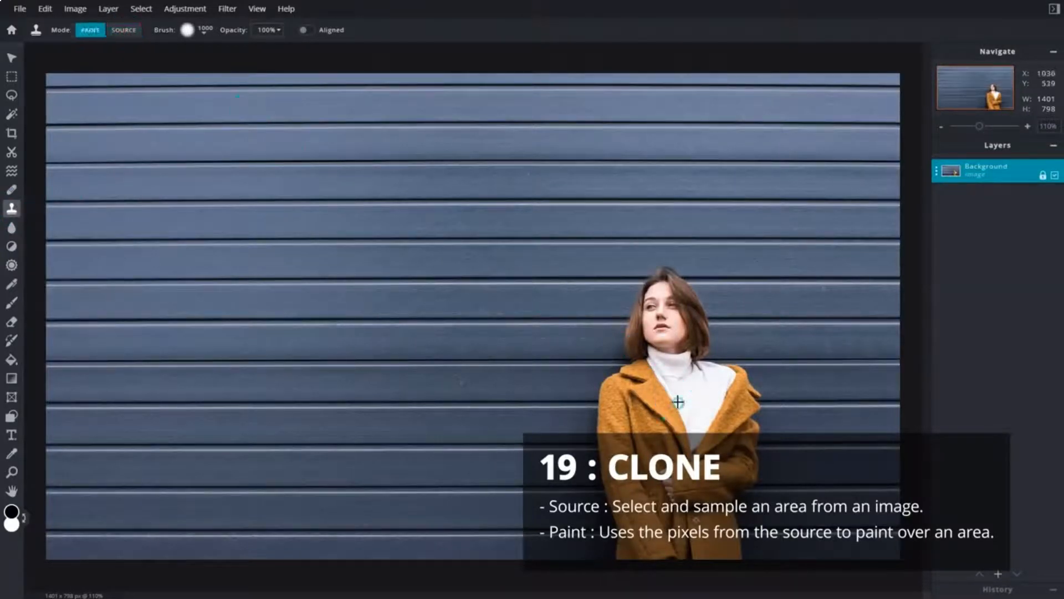
click(293, 405)
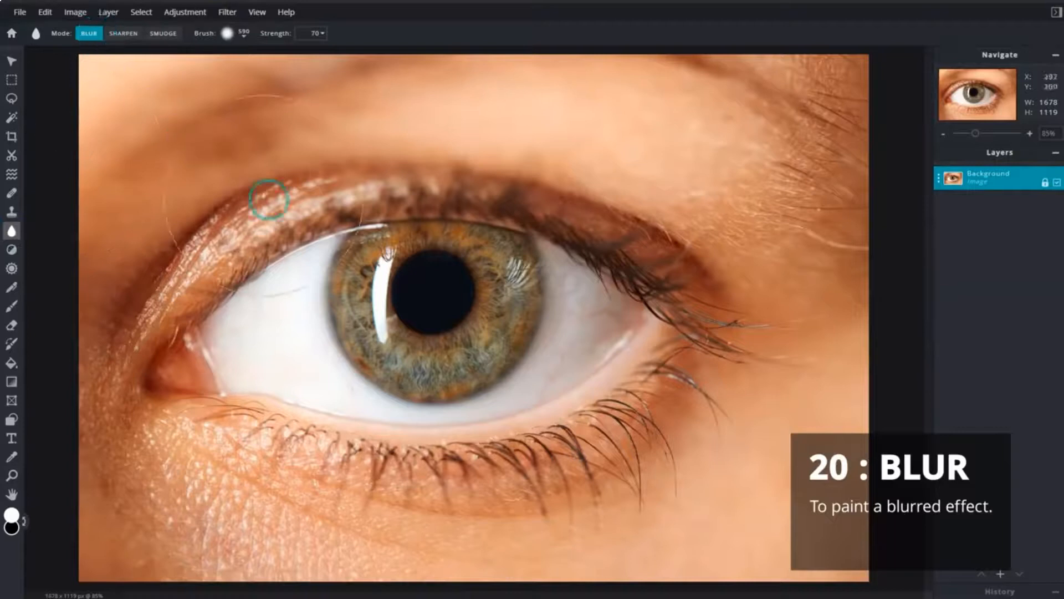
- Blur the iris and pupil with strength 70, and sharpen the same area on the original image
drag(418, 299, 430, 304)
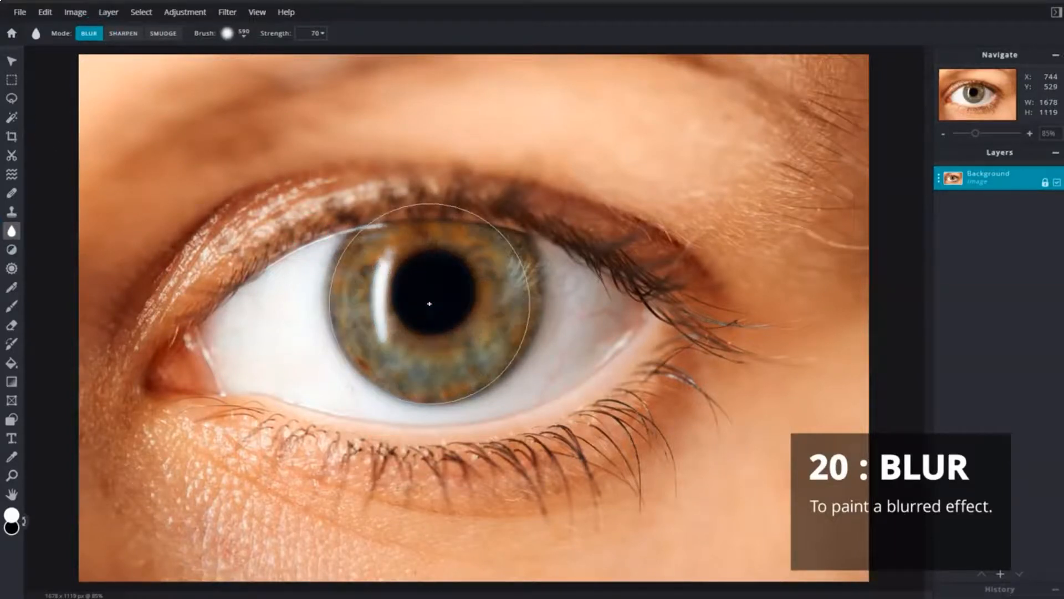
click(131, 37)
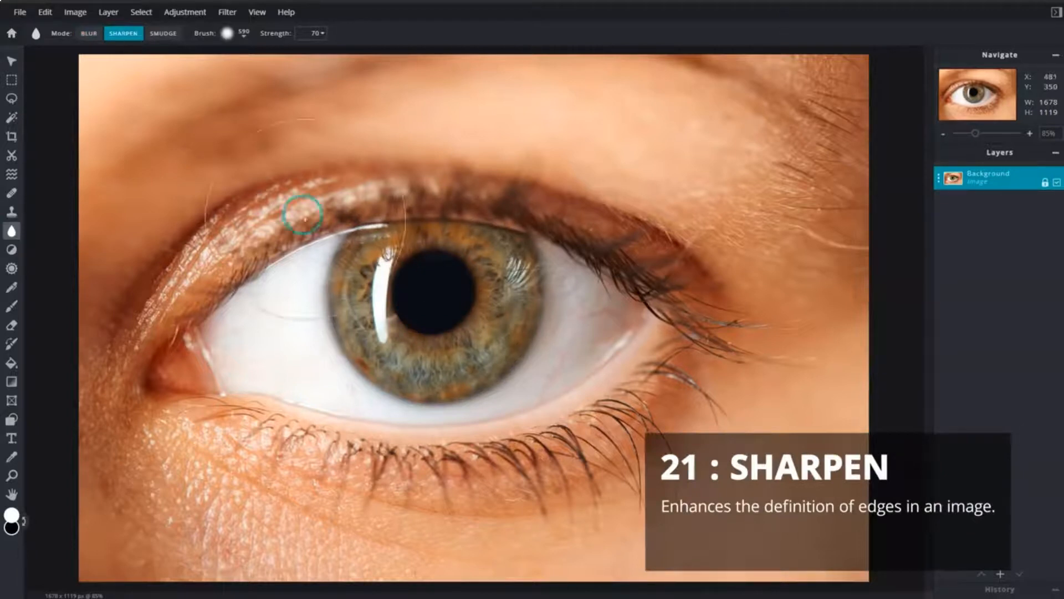
click(431, 303)
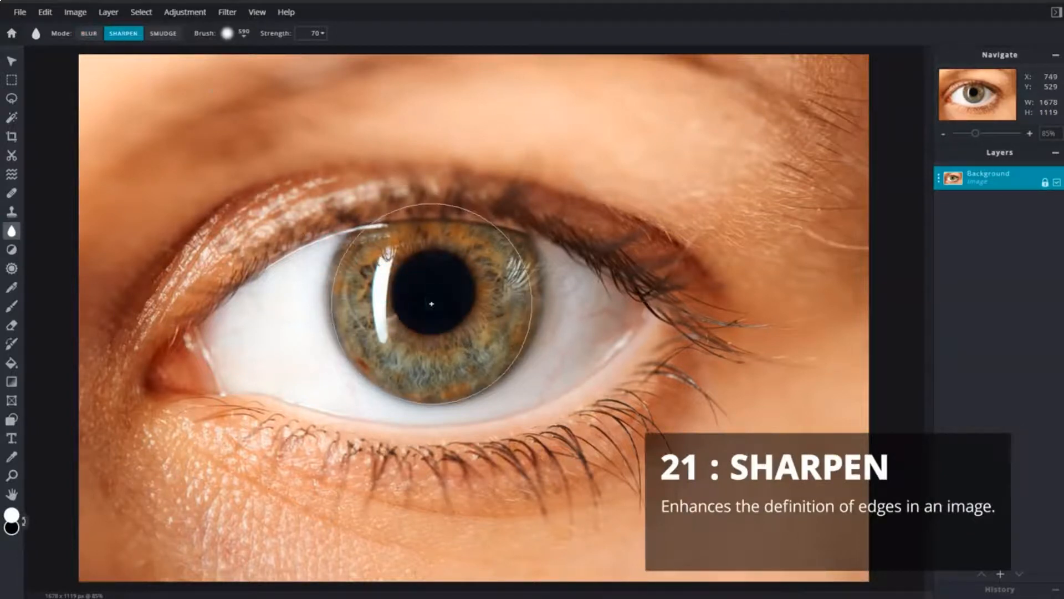
- Smudge the eye downward from the pupil and the lower iris edge over the lower eyelid at strength 100
click(178, 35)
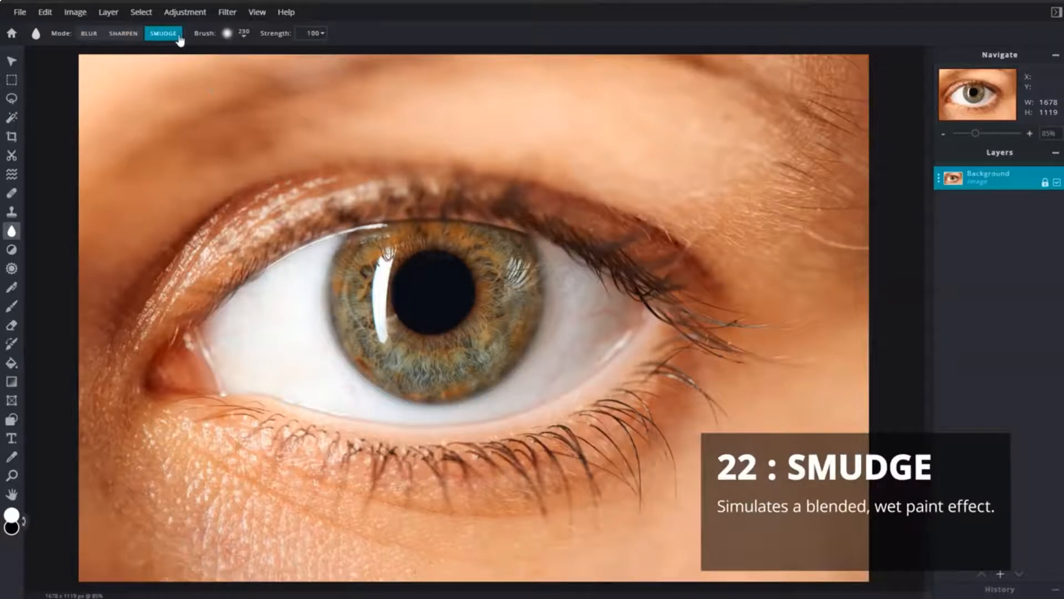
mouse_move(395, 308)
mouse_down()
mouse_move(397, 344)
mouse_move(438, 427)
mouse_move(454, 521)
mouse_up()
drag(543, 396, 540, 468)
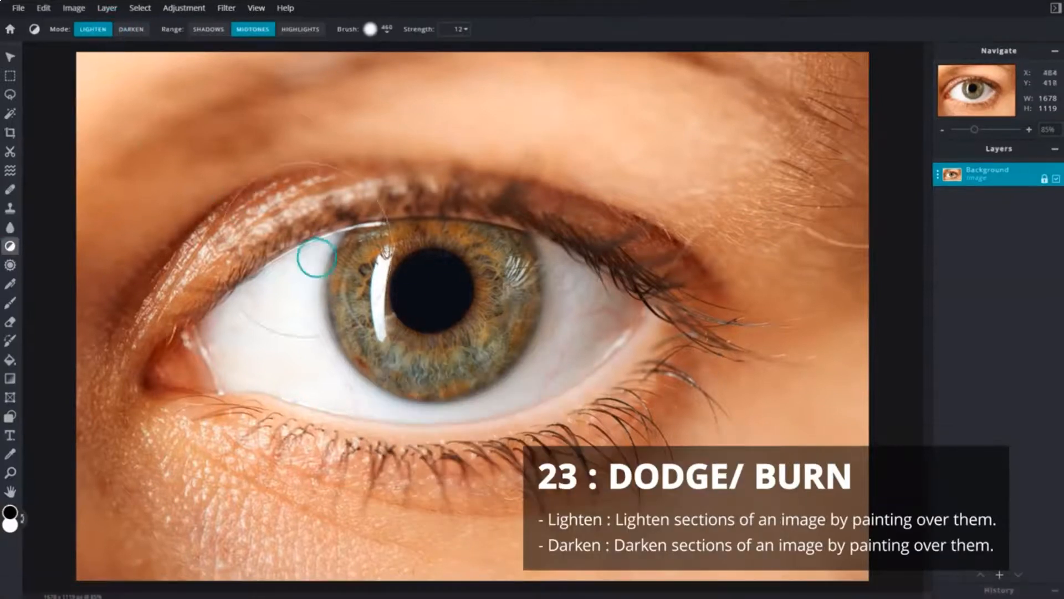
- Lighten the iris and pupil midtones at strength 12, undo that, and darken the same area instead
drag(422, 292, 422, 294)
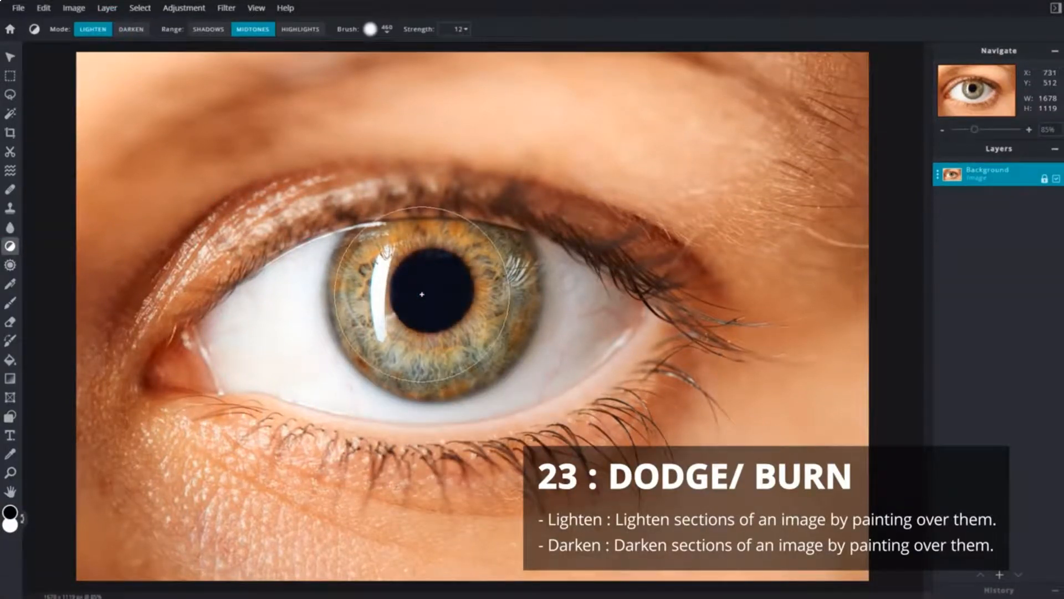
key(ctrl+z)
click(136, 33)
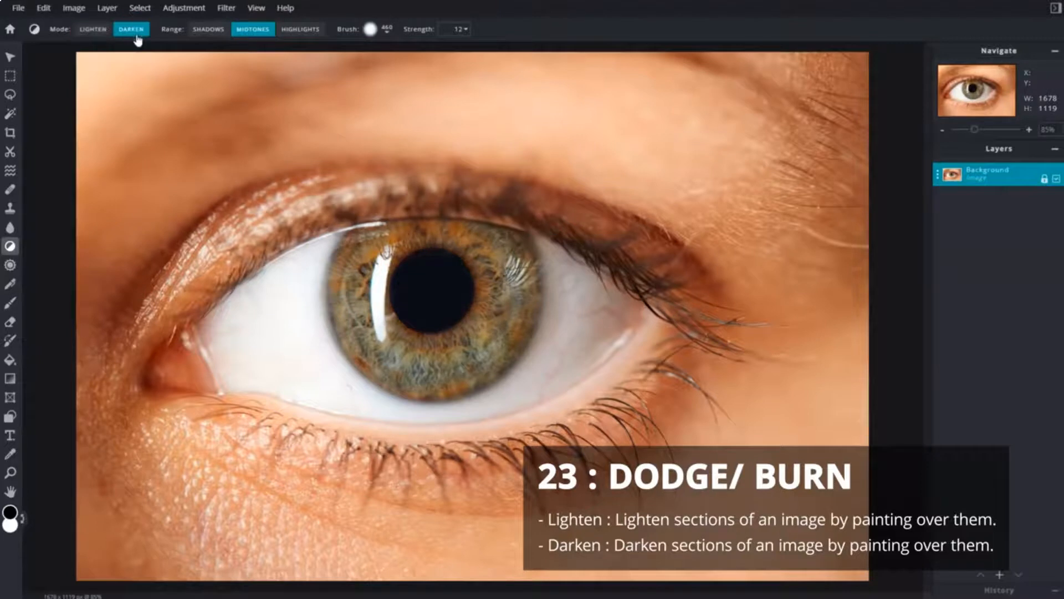
drag(408, 288, 428, 299)
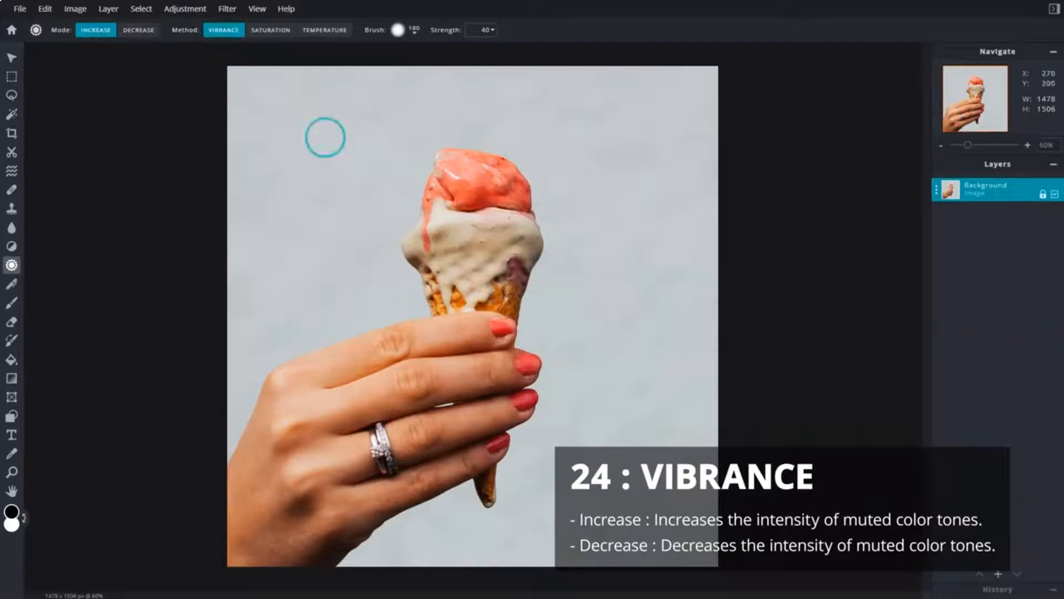
- Increase the vibrance of the pink ice cream scoop at strength 40, undo it, and decrease the scoop's vibrance instead
mouse_move(446, 184)
mouse_down()
mouse_move(496, 192)
mouse_move(480, 170)
mouse_move(454, 188)
mouse_up()
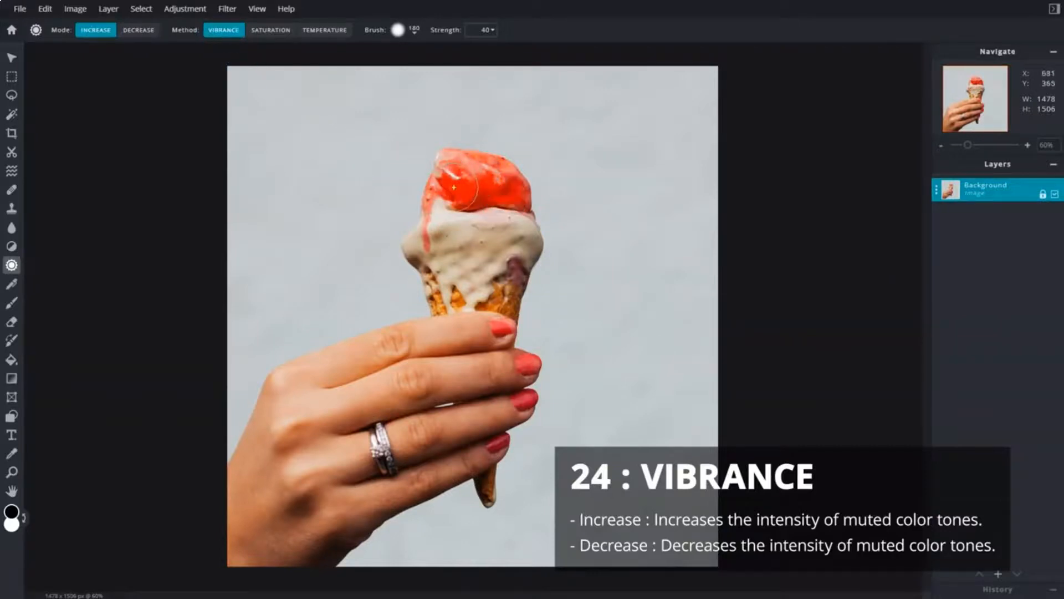
key(ctrl+z)
click(153, 36)
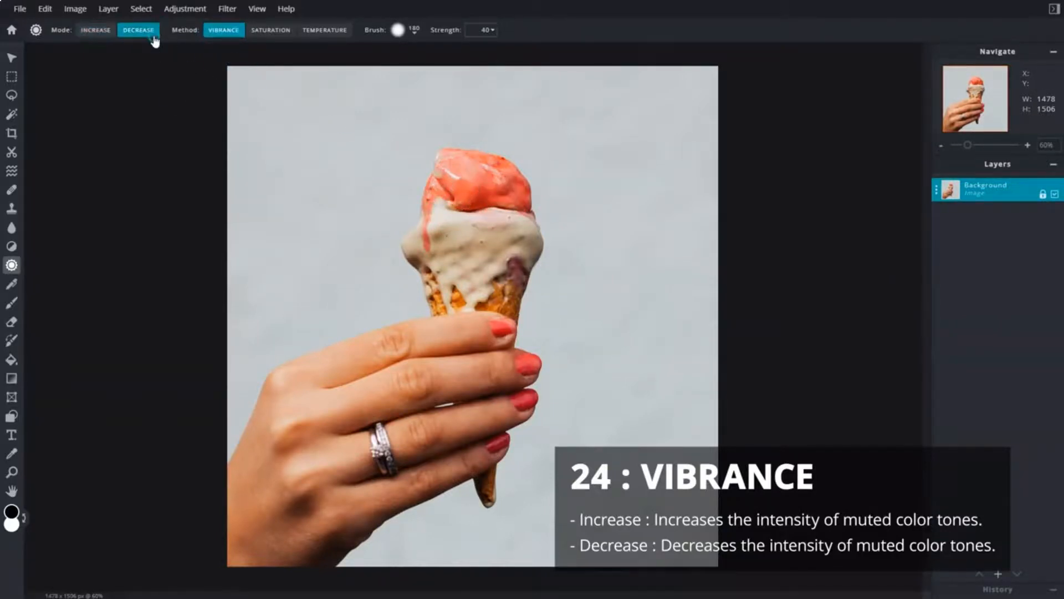
mouse_move(443, 173)
mouse_down()
mouse_move(469, 194)
mouse_move(498, 191)
mouse_move(466, 166)
mouse_move(440, 198)
mouse_up()
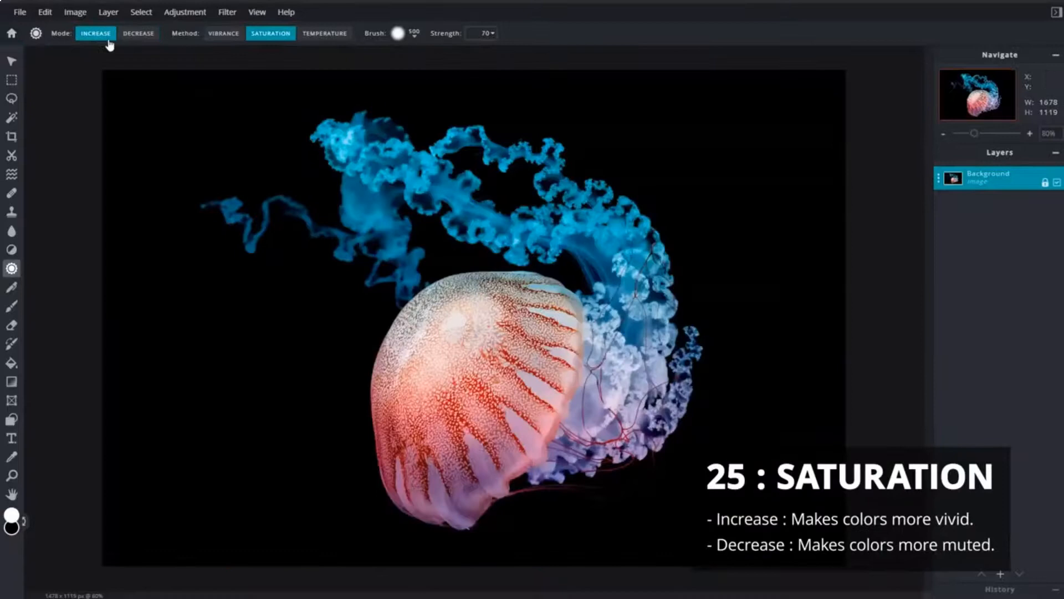
- Increase the jellyfish's saturation at strength 70, undo it, and paint over the jellyfish with saturation set to decrease
click(273, 34)
mouse_move(443, 318)
mouse_down()
mouse_move(417, 400)
mouse_move(456, 462)
mouse_move(600, 416)
mouse_move(590, 221)
mouse_move(420, 186)
mouse_move(322, 178)
mouse_move(249, 191)
mouse_up()
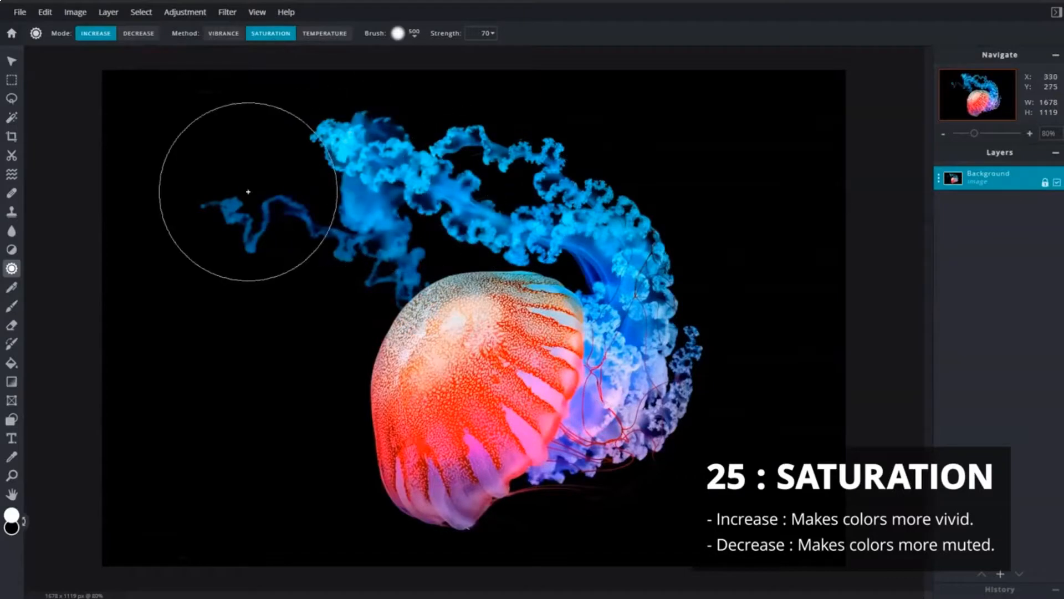
key(ctrl+z)
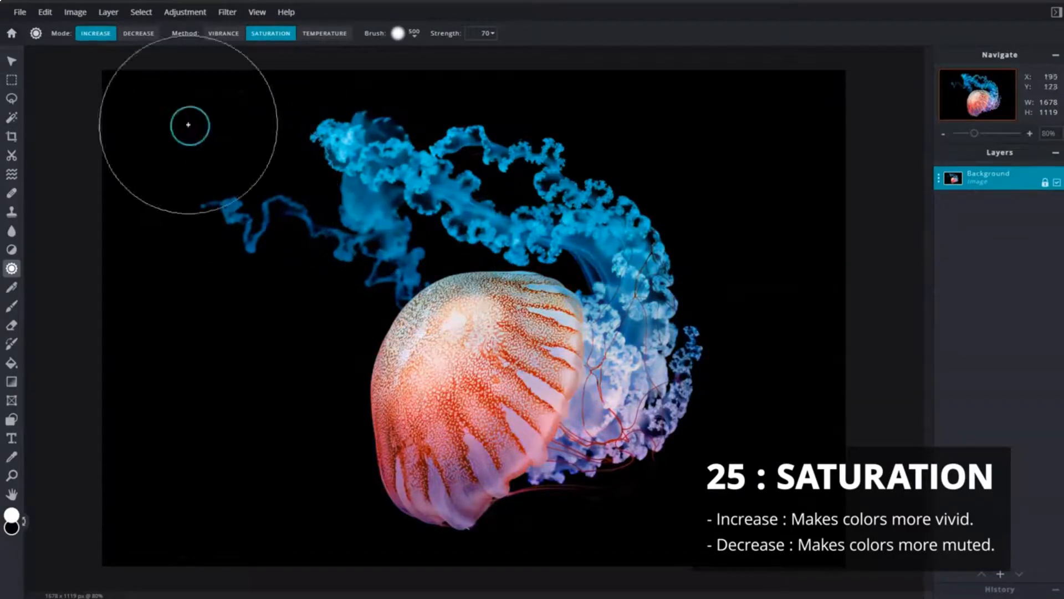
click(140, 34)
mouse_move(170, 66)
mouse_down()
mouse_move(432, 422)
mouse_move(442, 456)
mouse_move(476, 341)
mouse_move(513, 432)
mouse_move(566, 429)
mouse_move(647, 354)
mouse_move(624, 261)
mouse_move(579, 219)
mouse_move(498, 187)
mouse_move(419, 176)
mouse_move(379, 227)
mouse_move(347, 241)
mouse_move(216, 214)
mouse_up()
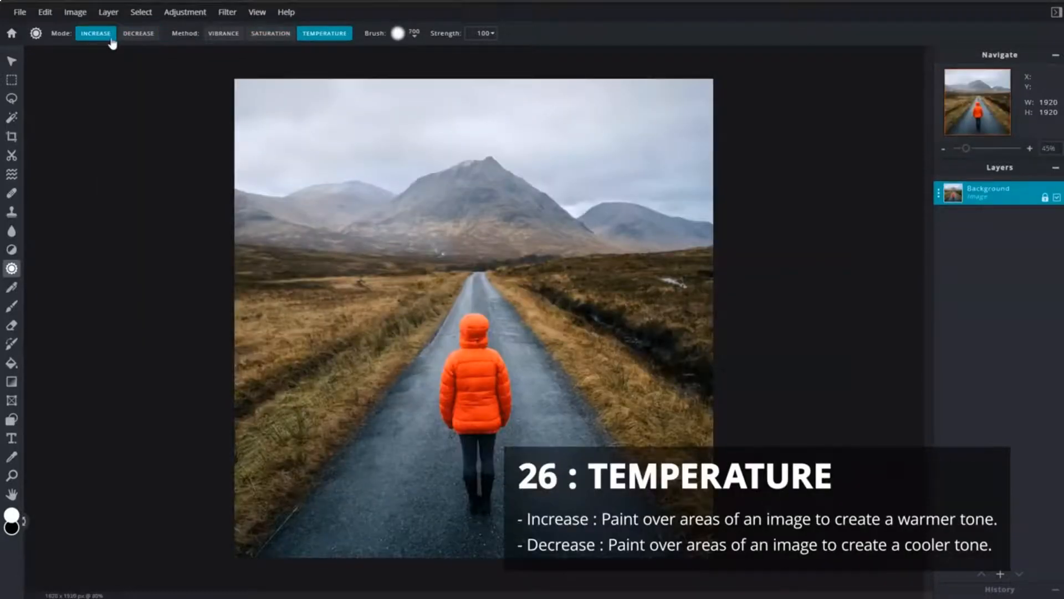
- Paint the road landscape with increased temperature at strength 100, and paint over it with the temperature mode set to decrease
click(327, 40)
mouse_move(242, 114)
mouse_down()
mouse_move(722, 127)
mouse_move(241, 316)
mouse_move(285, 492)
mouse_move(254, 490)
mouse_move(723, 392)
mouse_move(273, 221)
mouse_move(724, 133)
mouse_up()
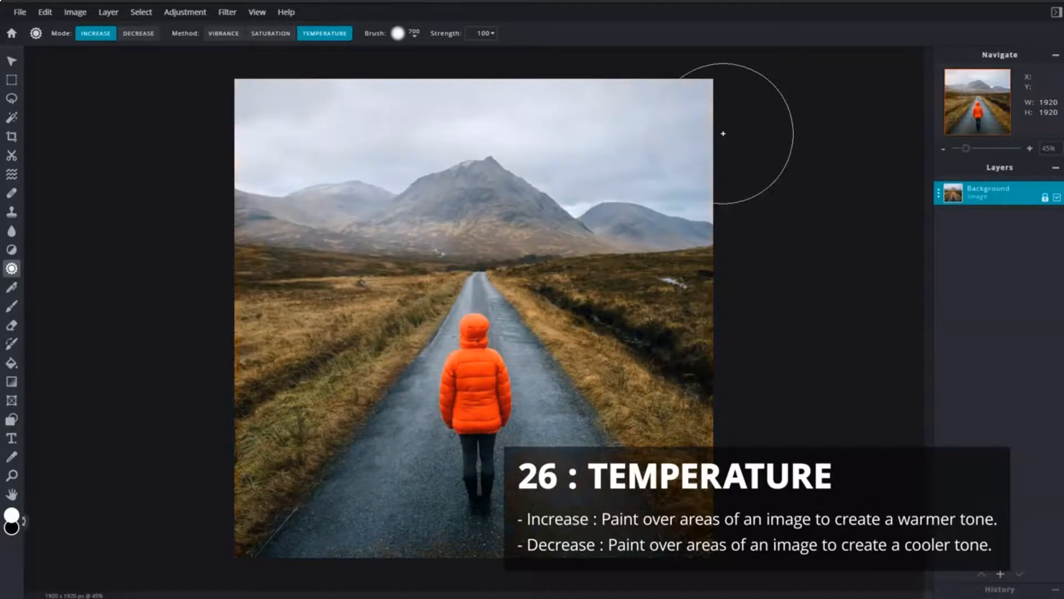
click(141, 35)
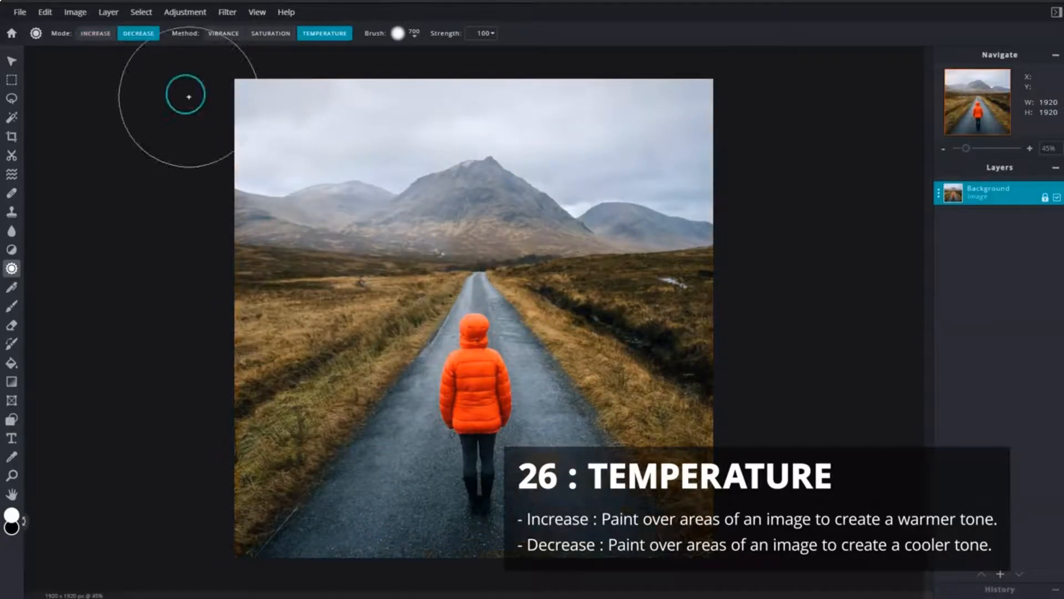
mouse_move(467, 449)
mouse_down()
mouse_move(309, 487)
mouse_move(737, 422)
mouse_move(201, 435)
mouse_move(707, 342)
mouse_move(765, 233)
mouse_move(387, 133)
mouse_move(729, 142)
mouse_up()
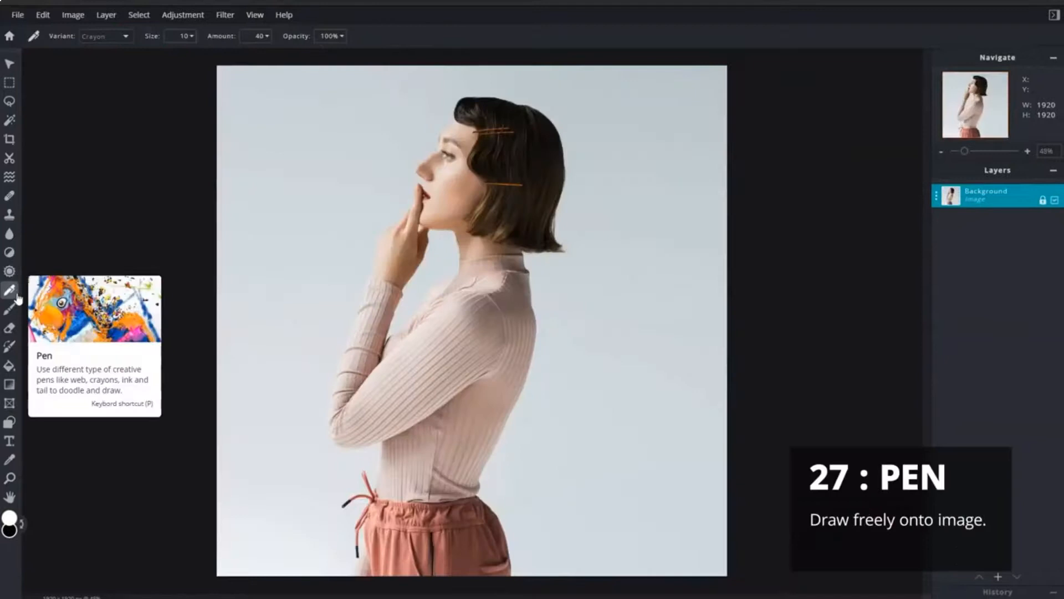
- Doodle freehand Pen strokes around the woman's head, back and arms
mouse_move(515, 111)
mouse_down()
mouse_move(551, 102)
mouse_move(568, 117)
mouse_up()
click(556, 95)
mouse_move(586, 188)
mouse_down()
mouse_move(546, 261)
mouse_move(627, 204)
mouse_up()
click(552, 282)
drag(369, 240, 344, 316)
drag(339, 236, 363, 230)
click(386, 204)
click(319, 363)
mouse_move(542, 371)
mouse_down()
mouse_move(566, 456)
mouse_move(326, 539)
mouse_move(587, 407)
mouse_up()
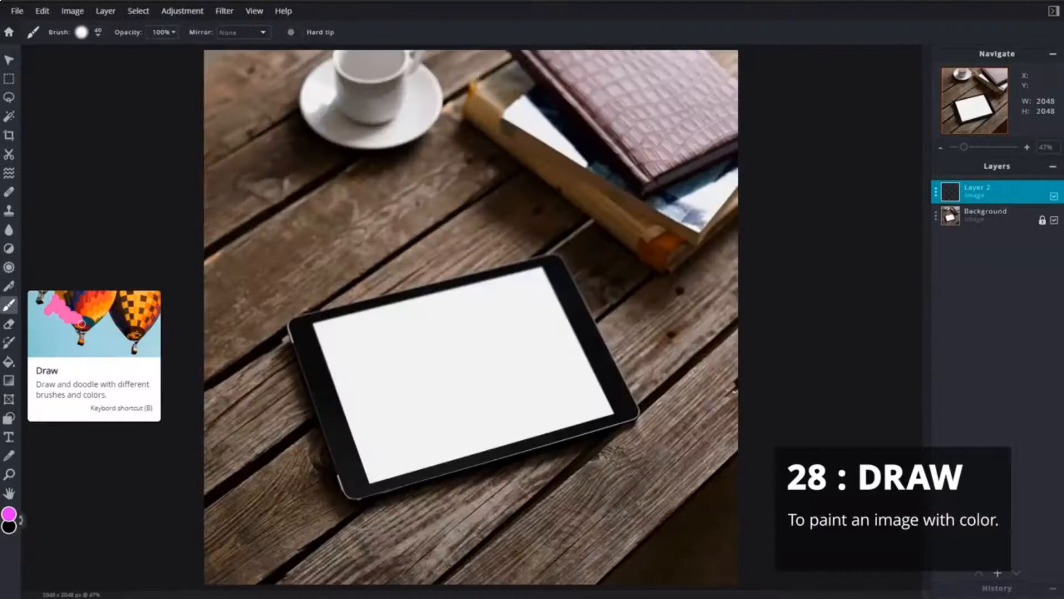
- Draw a pink wavy line across the blank tablet screen and erase it completely at 100% opacity
mouse_move(350, 343)
mouse_down()
mouse_move(426, 424)
mouse_move(529, 338)
mouse_move(568, 372)
mouse_up()
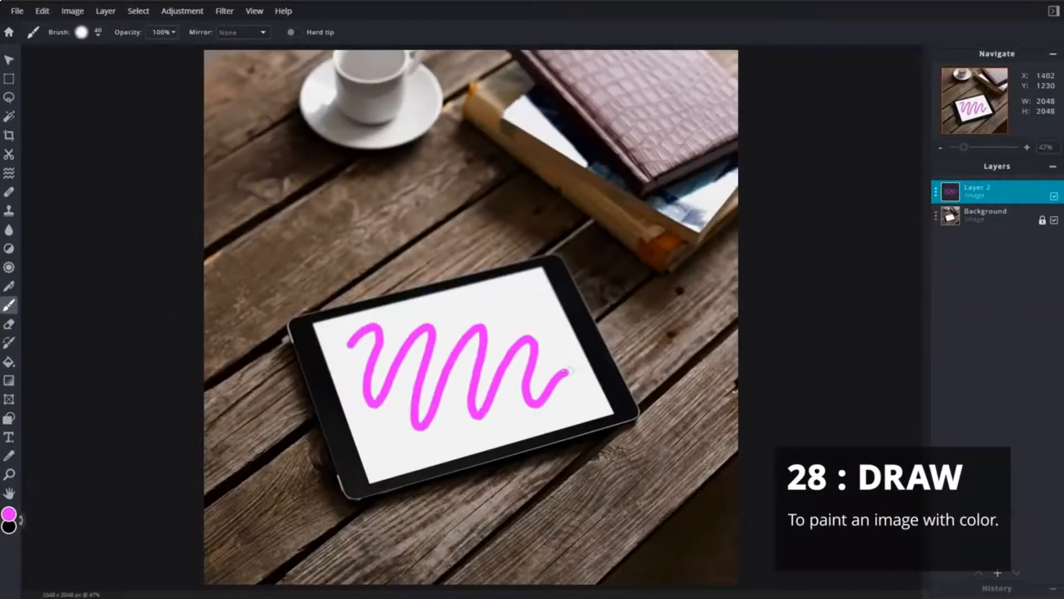
click(16, 329)
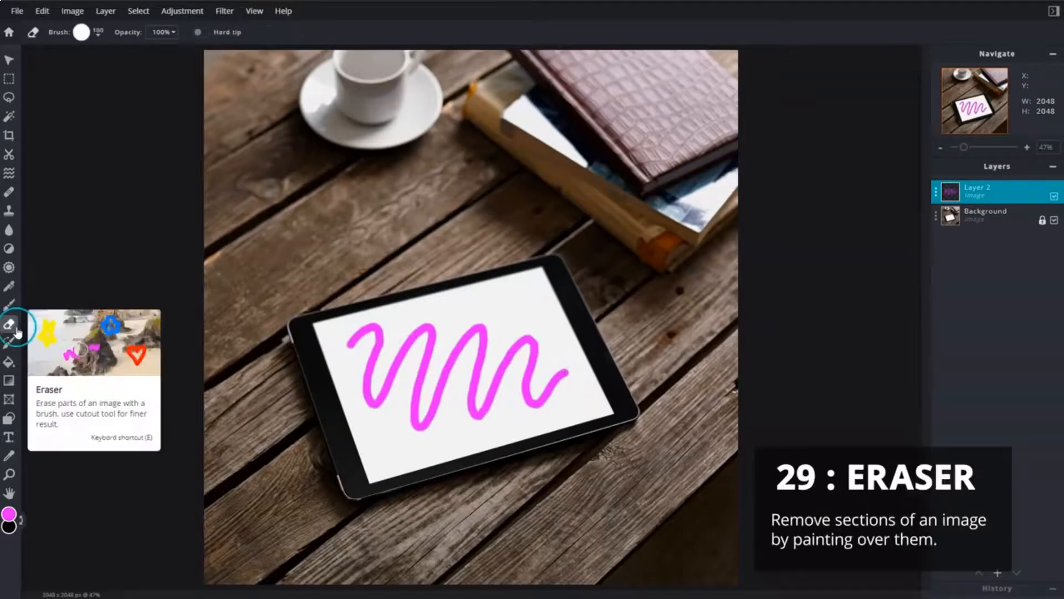
mouse_move(336, 330)
mouse_down()
mouse_move(368, 382)
mouse_move(423, 370)
mouse_move(480, 337)
mouse_move(521, 342)
mouse_move(566, 371)
mouse_up()
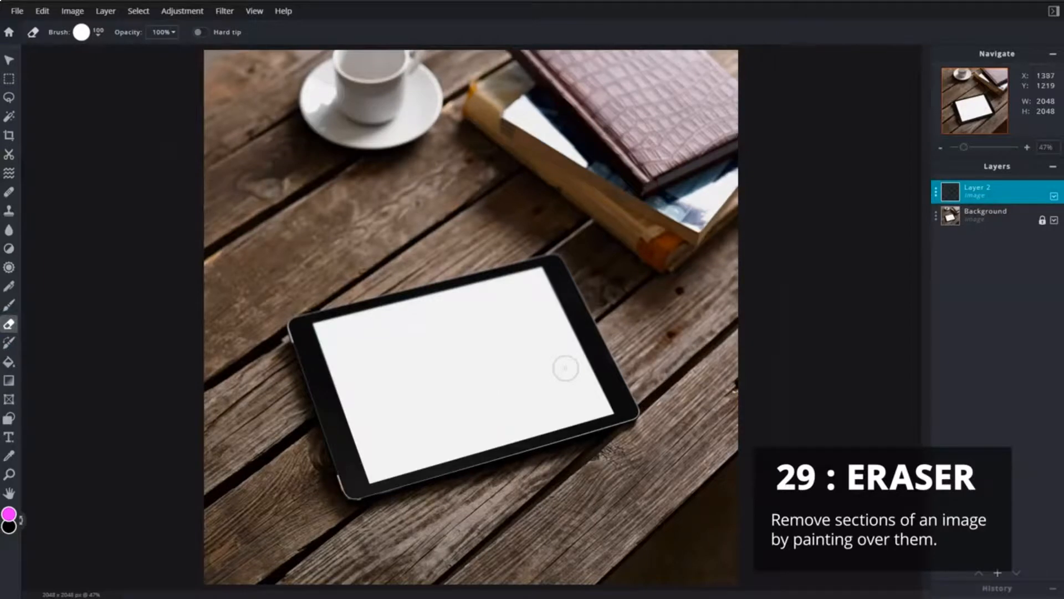
- Replace the blue of the runner's shirt with the green preset color, using Color replace at tolerance 42
click(14, 345)
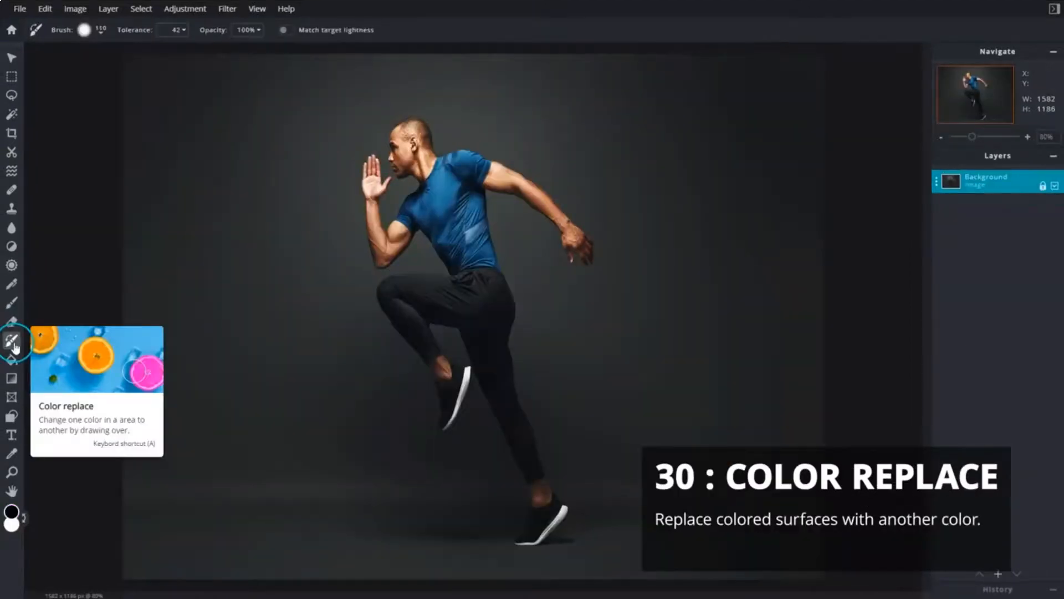
click(11, 511)
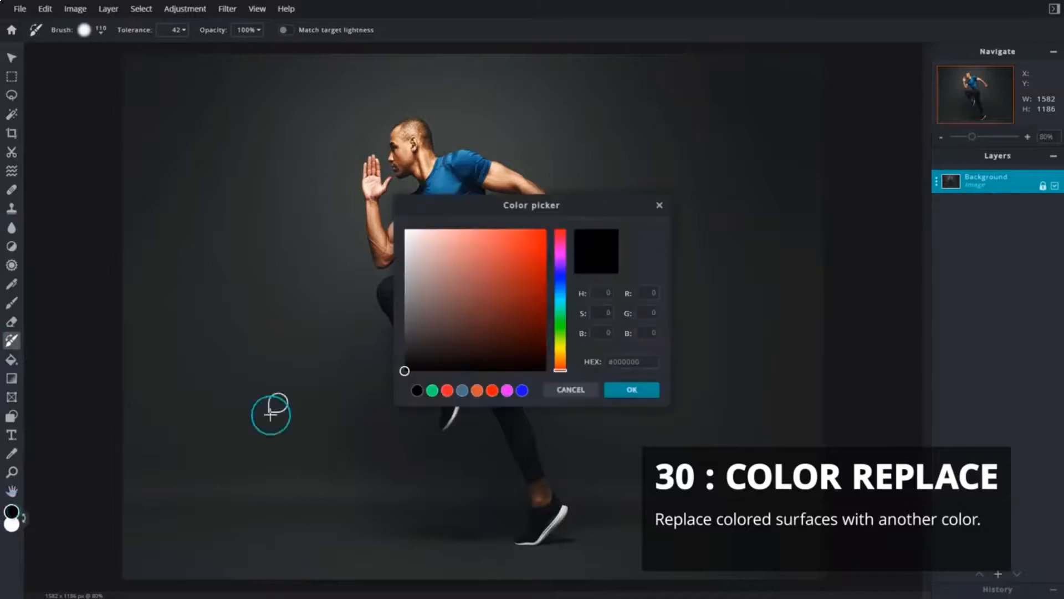
click(432, 390)
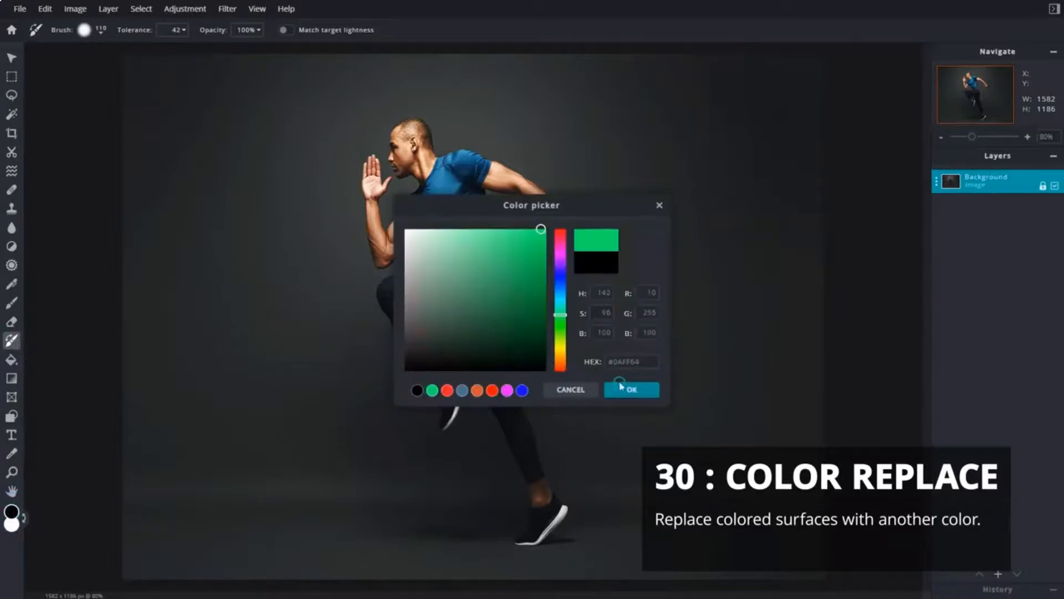
click(637, 390)
mouse_move(438, 201)
mouse_down()
mouse_move(442, 167)
mouse_move(459, 178)
mouse_move(475, 167)
mouse_move(441, 243)
mouse_move(500, 266)
mouse_move(503, 219)
mouse_up()
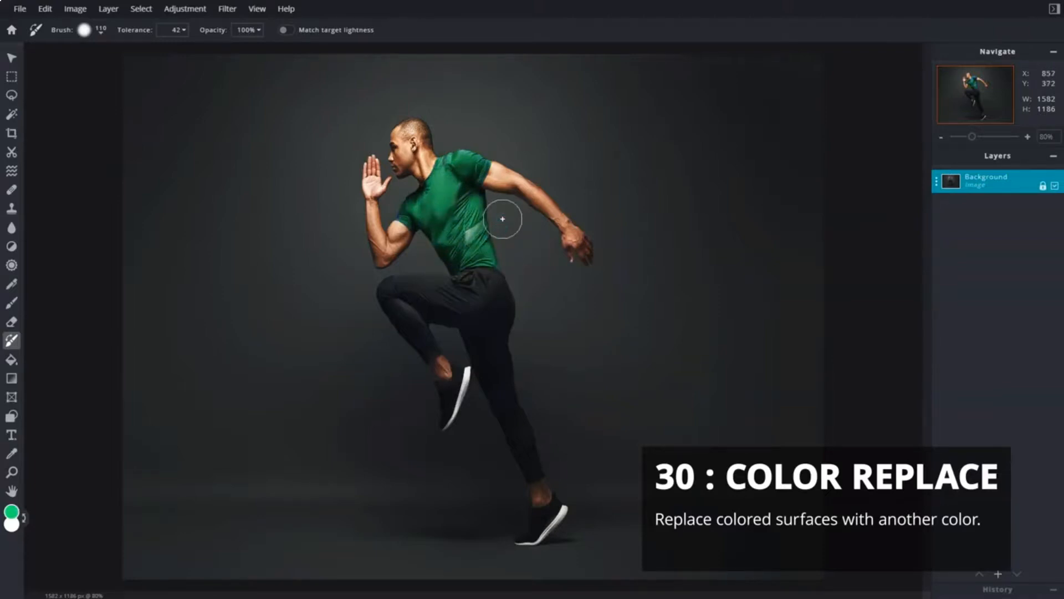
- Fill the empty layer behind the woman in the beanie with the muted red preset color at tolerance 32
click(11, 359)
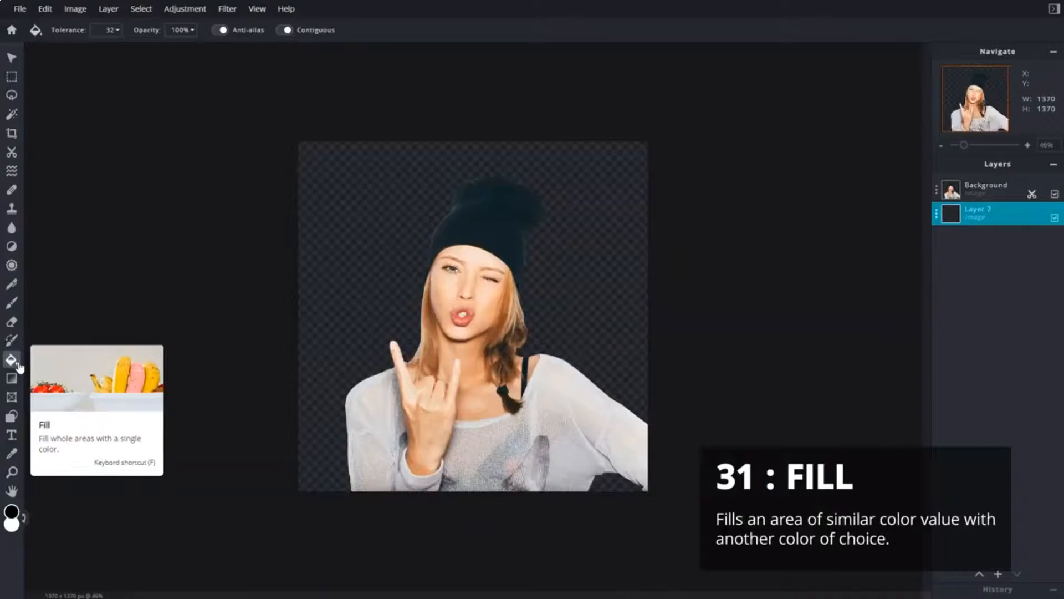
click(11, 511)
click(430, 394)
click(656, 393)
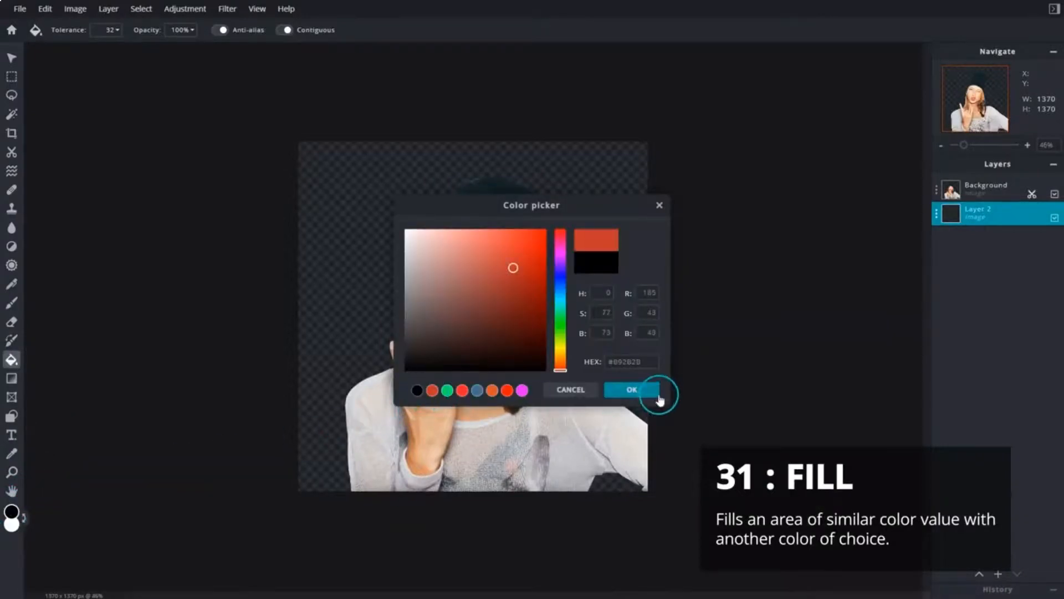
click(602, 313)
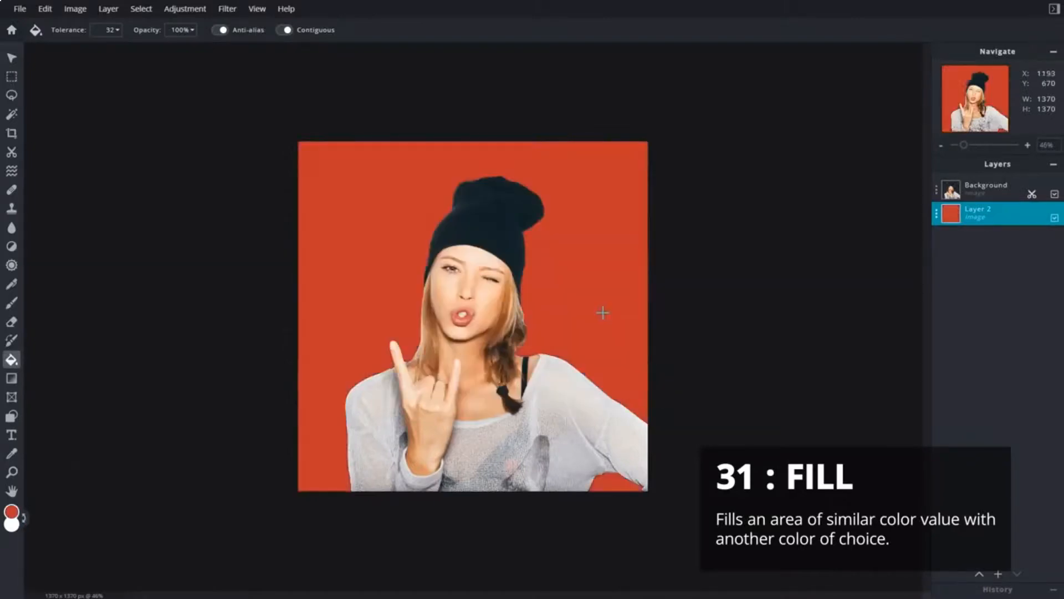
- Apply a linear pink-to-blue gradient with Overlay blending horizontally across the photo of the woman in the beanie
click(12, 378)
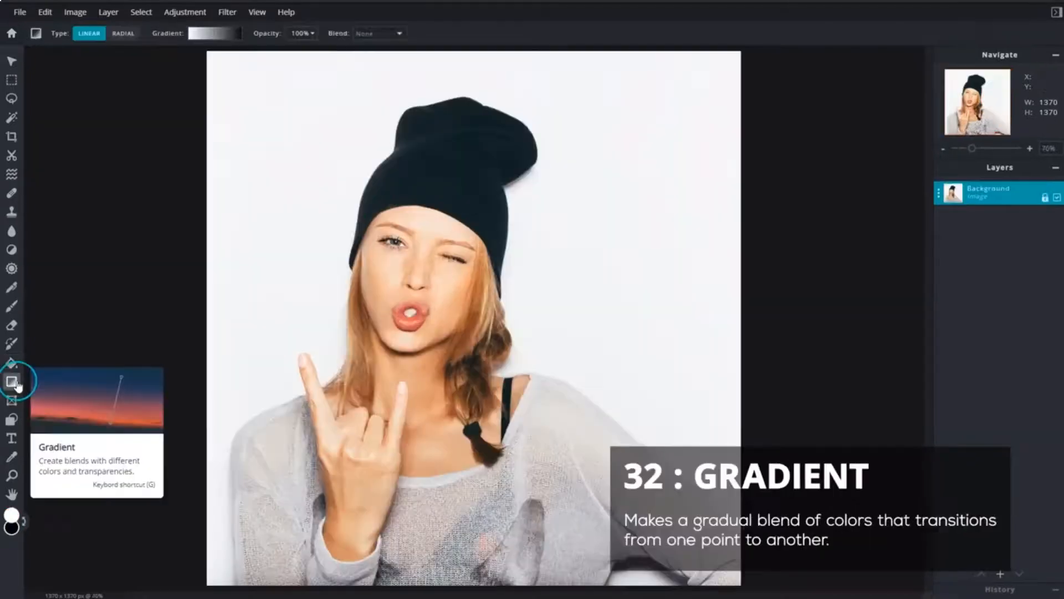
click(103, 42)
click(195, 42)
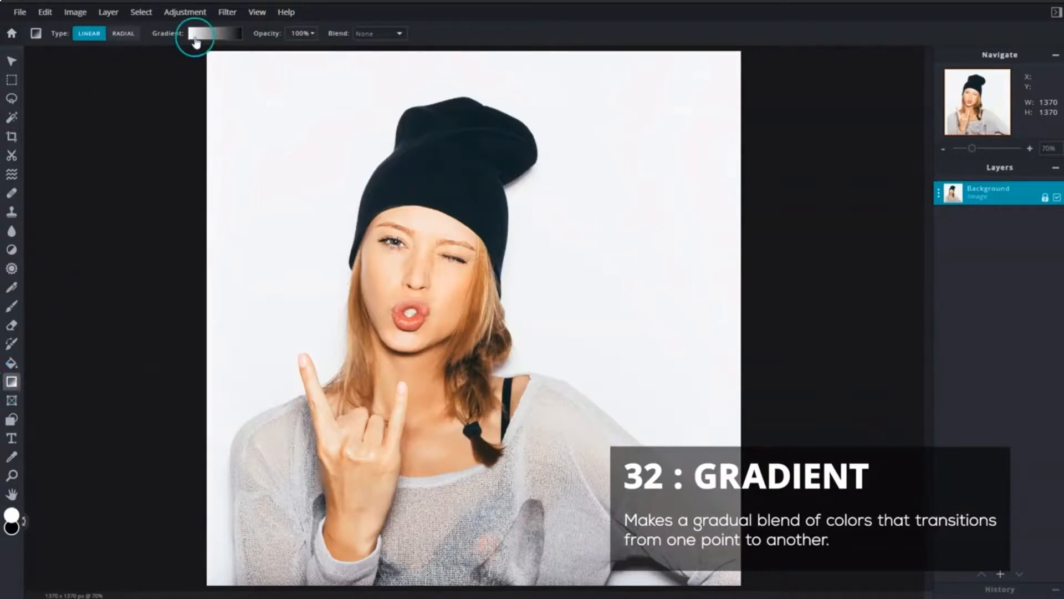
scroll(166, 183, down, 3)
click(145, 194)
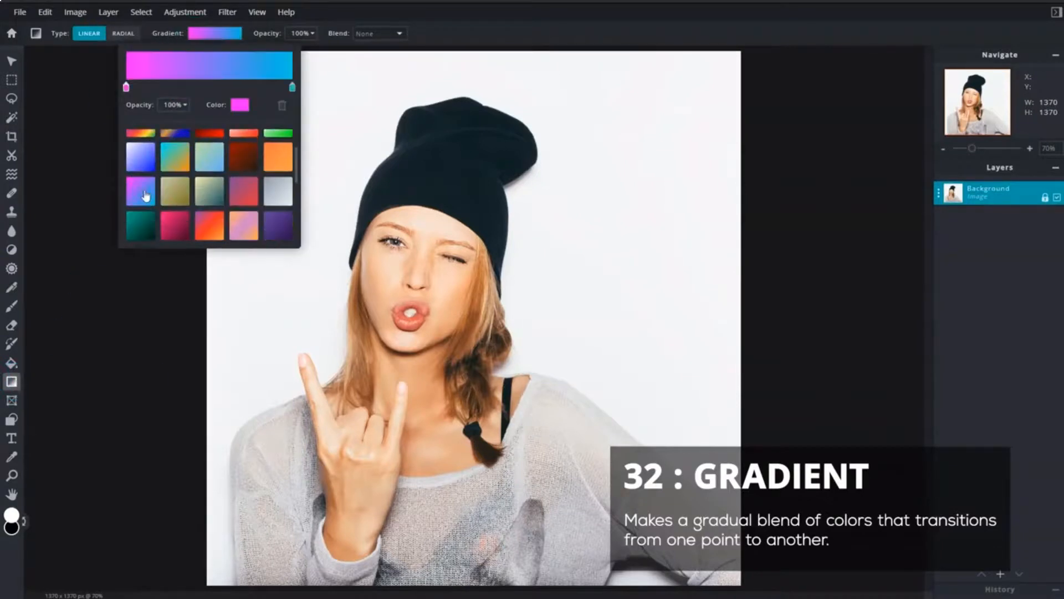
click(376, 33)
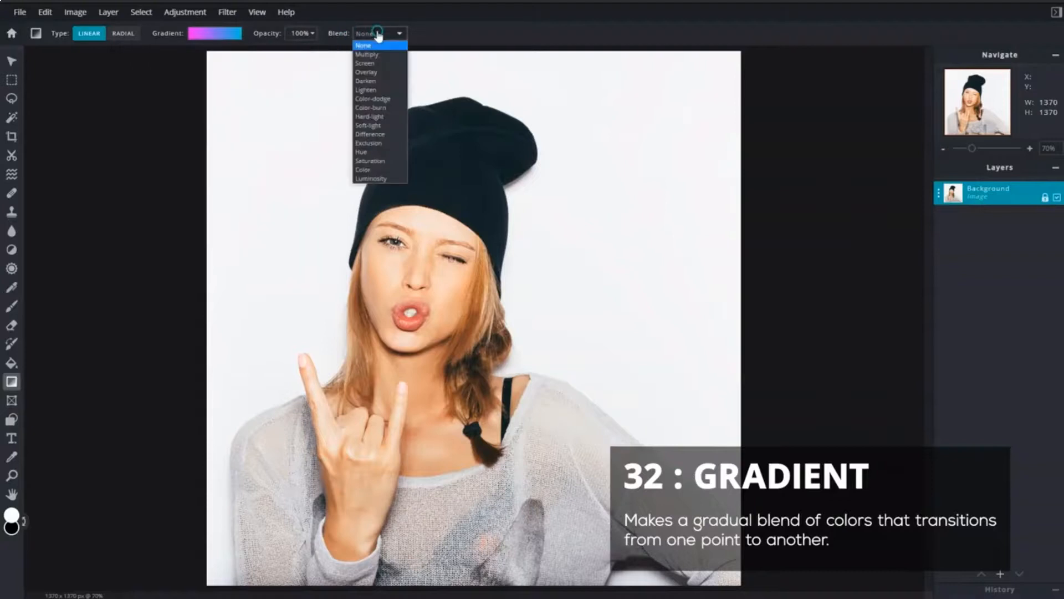
click(365, 72)
drag(232, 336, 599, 335)
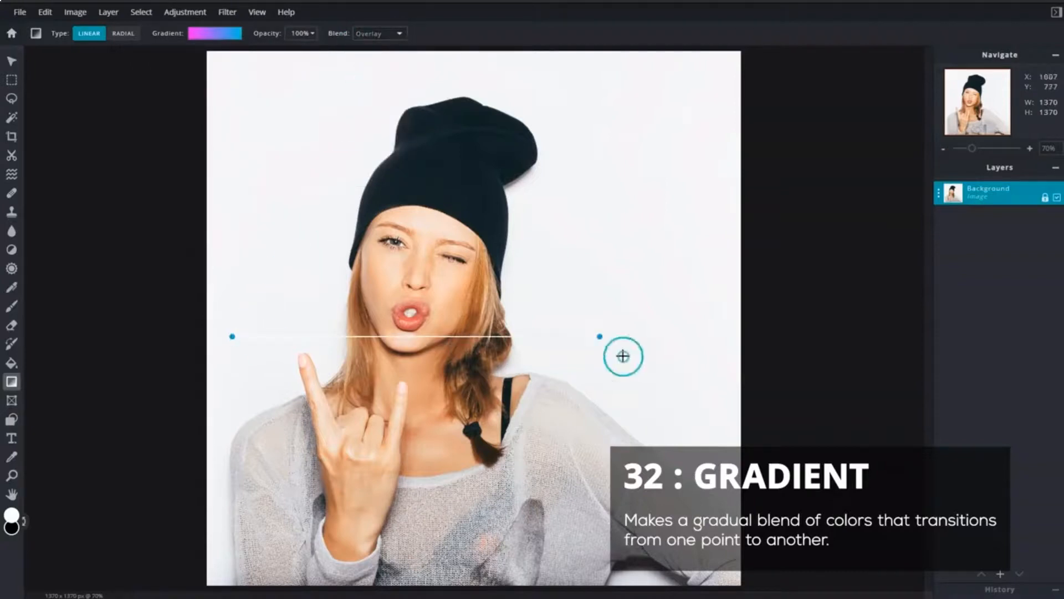
click(623, 355)
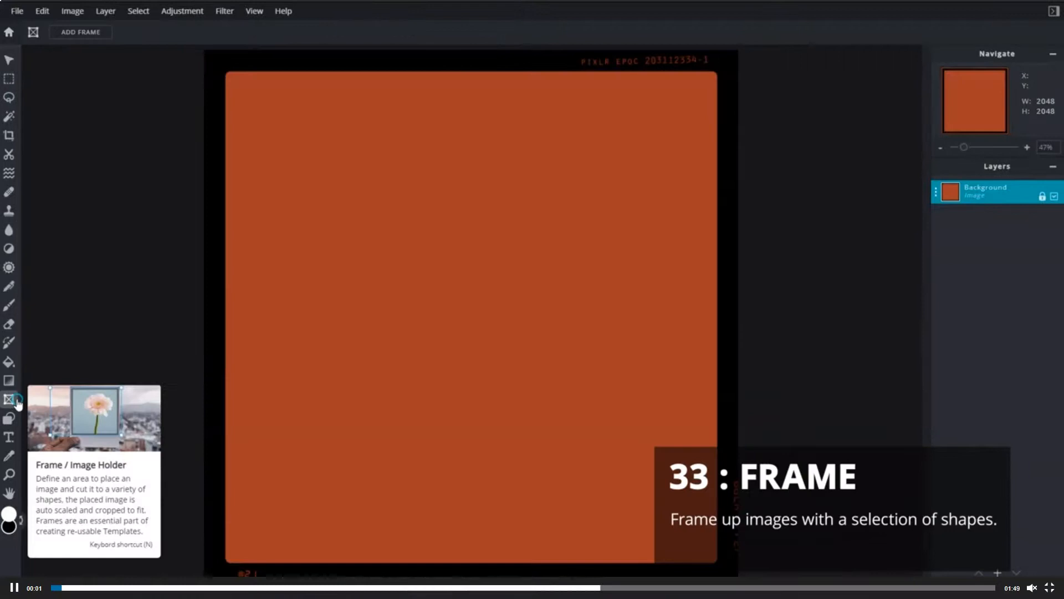
- Add a frame to the orange canvas and set the file Model as its image
click(104, 39)
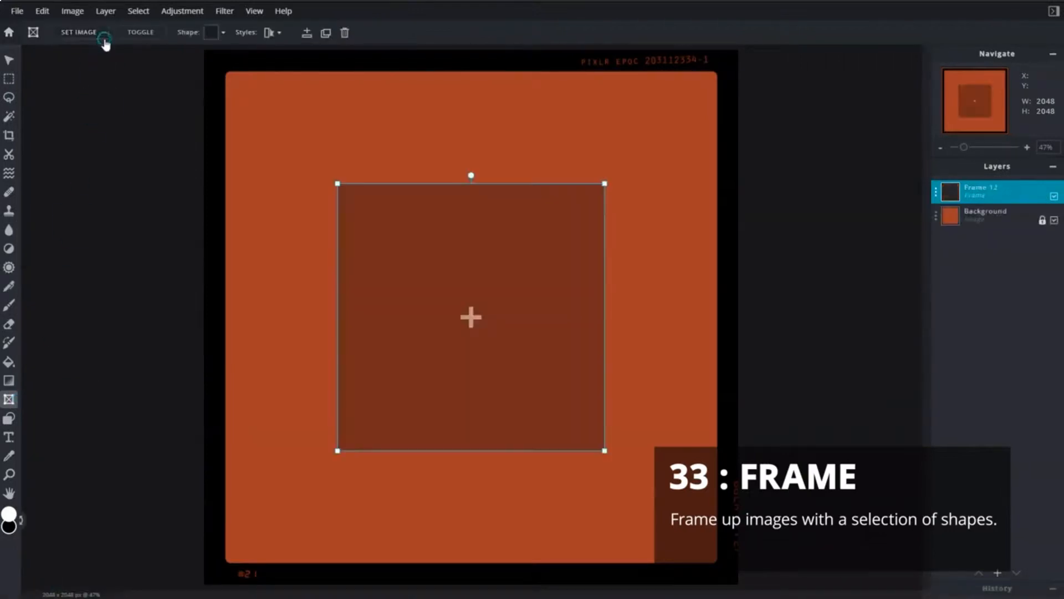
click(105, 41)
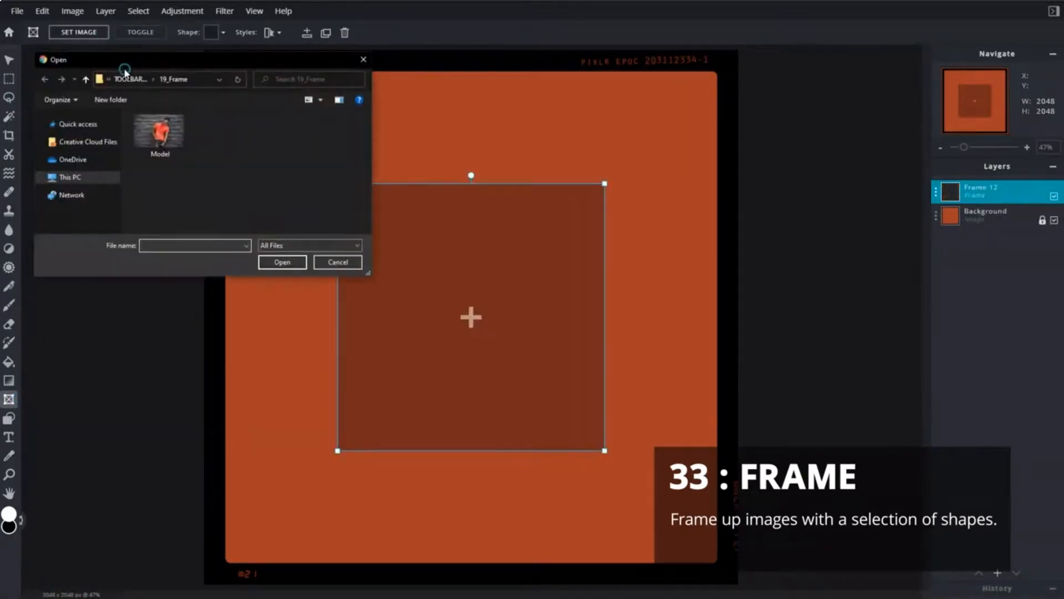
click(167, 133)
click(284, 263)
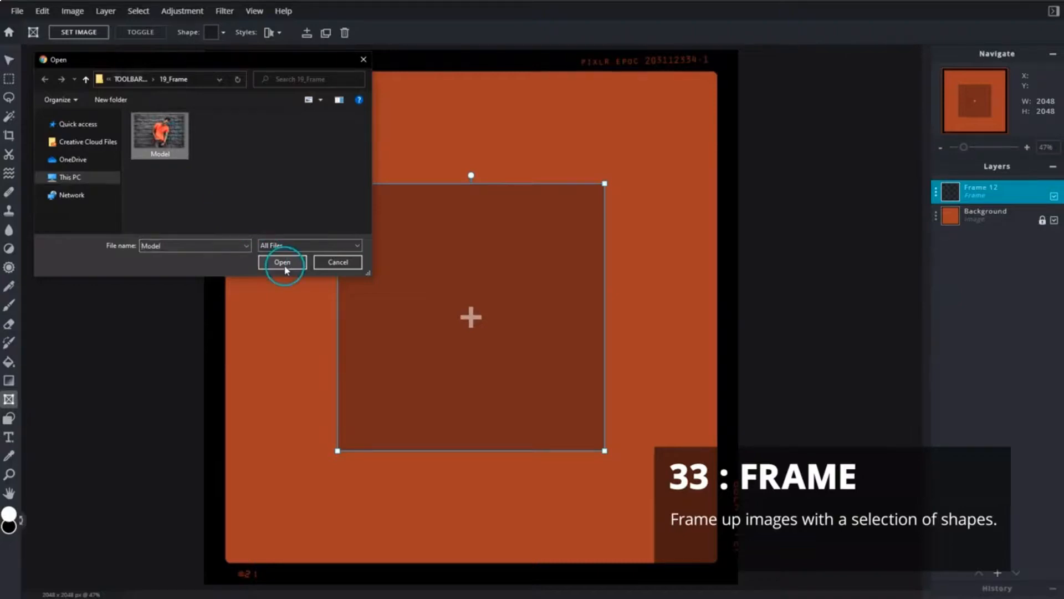
click(190, 72)
- Toggle to the image inside the frame, and enlarge and reposition it within the frame
click(165, 34)
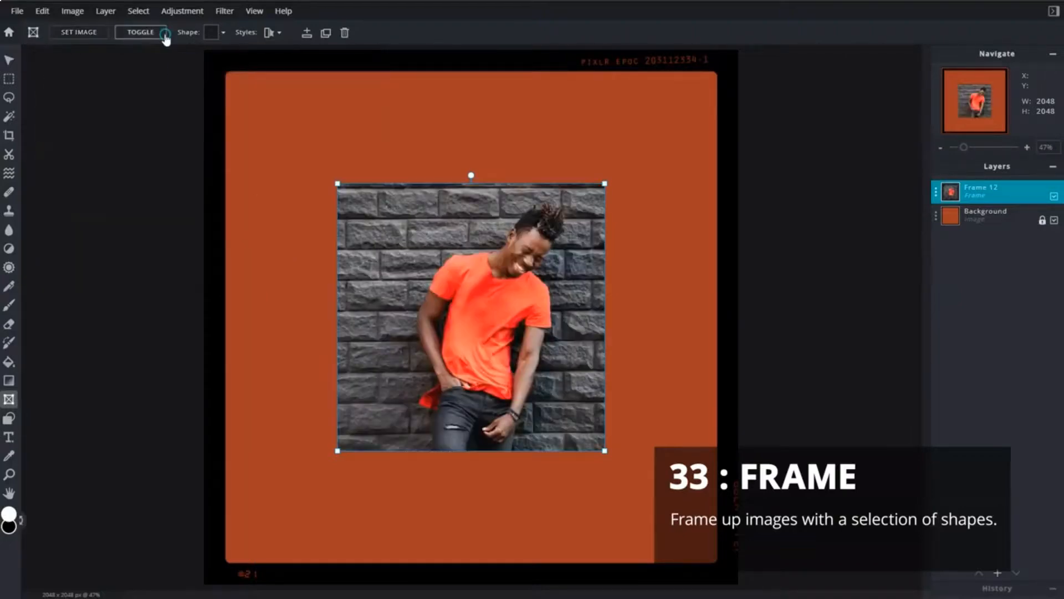
drag(271, 447, 225, 527)
drag(311, 468, 339, 460)
- Try the frame shape with two opposite rounded corners, change the frame to the diagonal cross shape, and deselect it
click(213, 35)
click(226, 95)
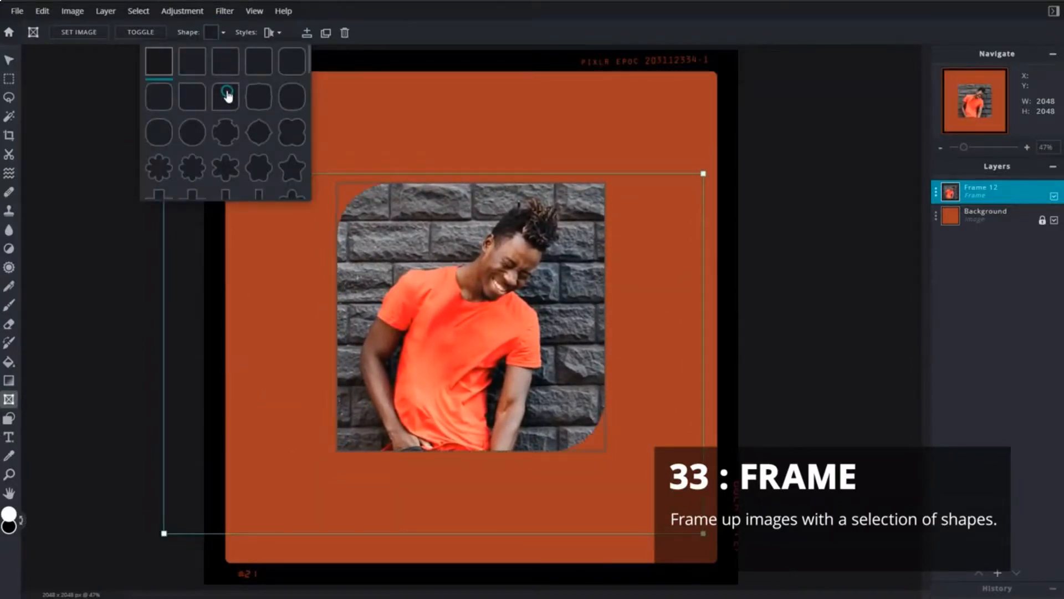
click(191, 133)
scroll(190, 142, down, 1)
click(191, 141)
click(123, 235)
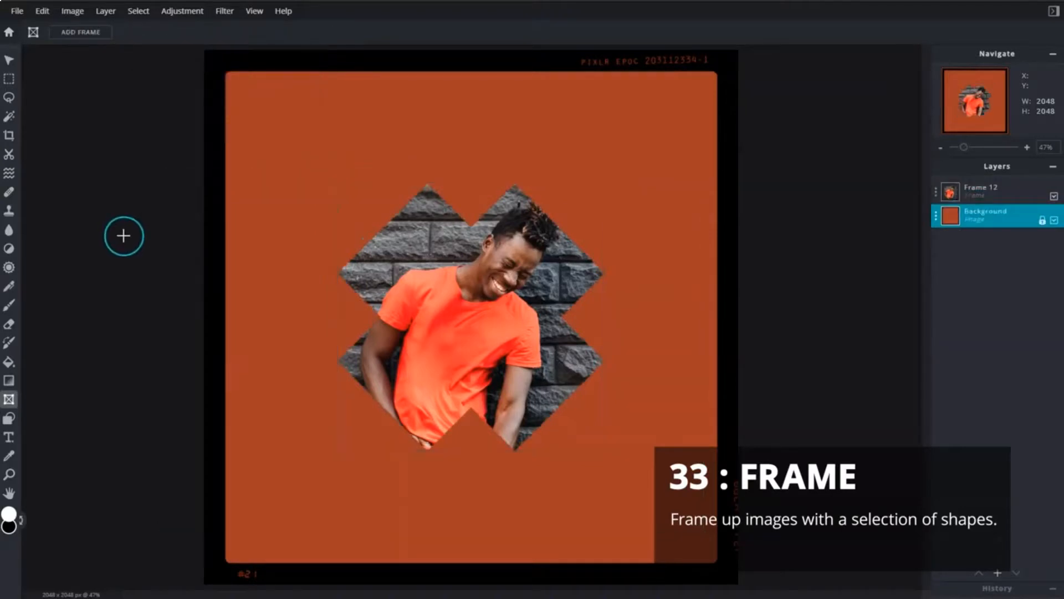
- Outline the photo of the woman with an unfilled magenta rectangle just inside its edges, outline 5, and reselect the Background layer
click(13, 422)
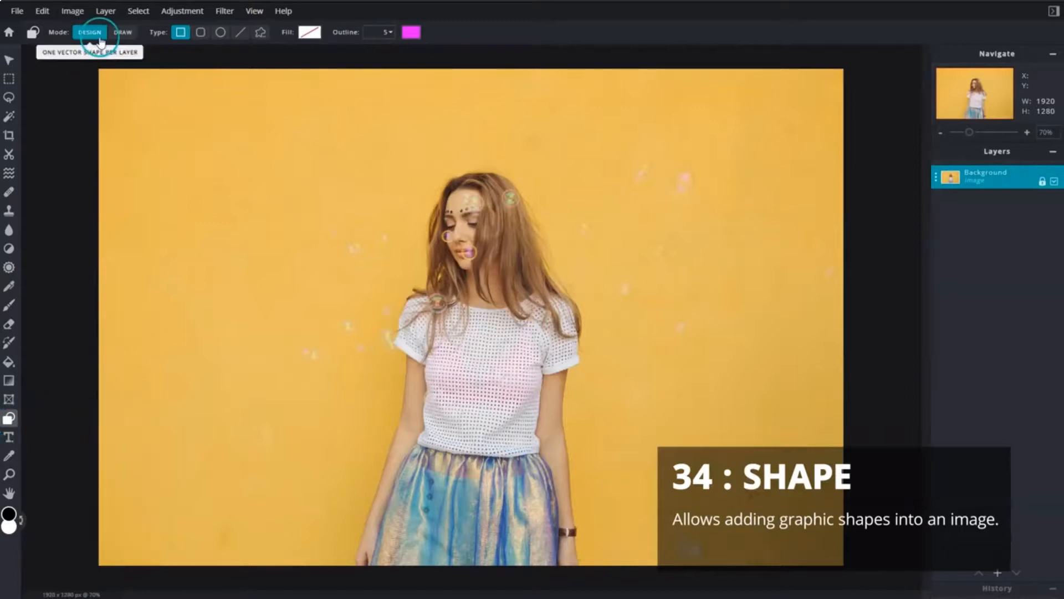
drag(107, 75, 835, 556)
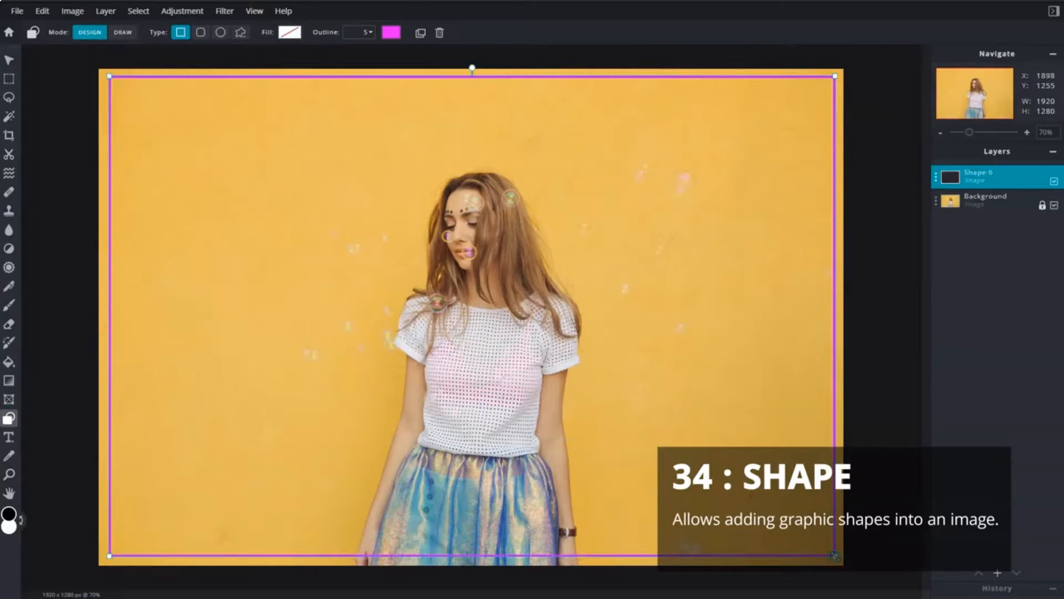
click(982, 201)
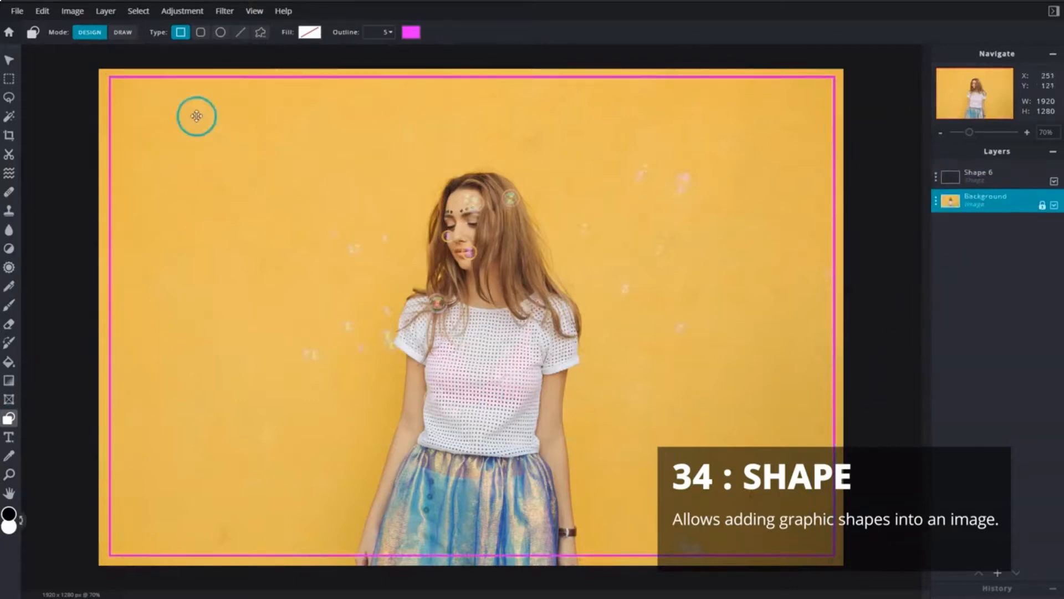
- Set the Shape tool to Draw mode and scatter filled stars over the yellow wall and around the woman
click(132, 35)
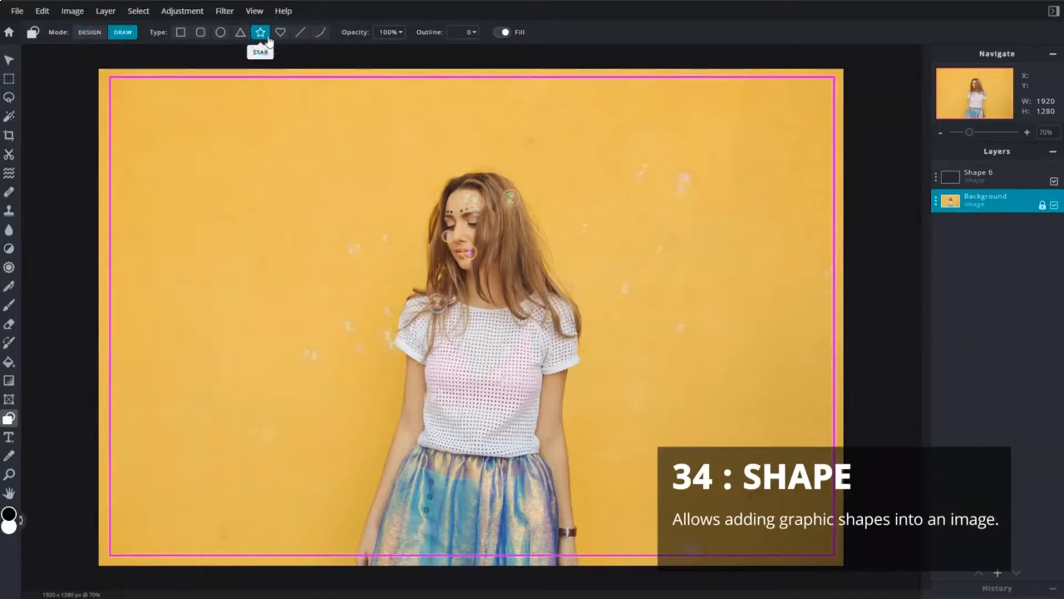
click(257, 129)
click(344, 180)
click(431, 140)
click(556, 198)
click(589, 145)
click(665, 110)
click(659, 187)
click(290, 219)
click(380, 249)
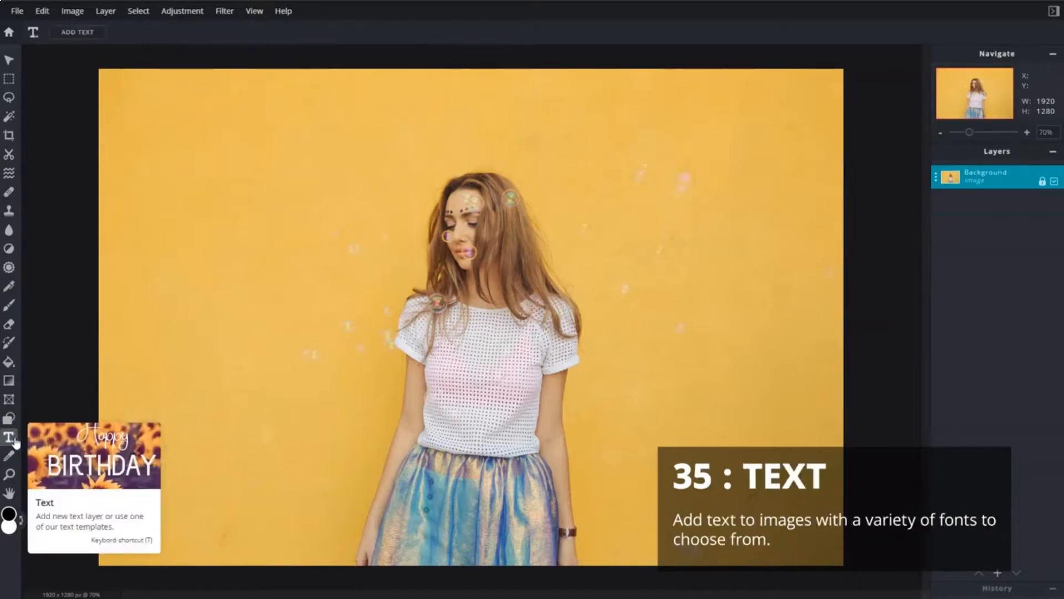
- Add the text "Believe in yourself" to the photo and move it above the woman's head
click(97, 36)
text(e in yourself)
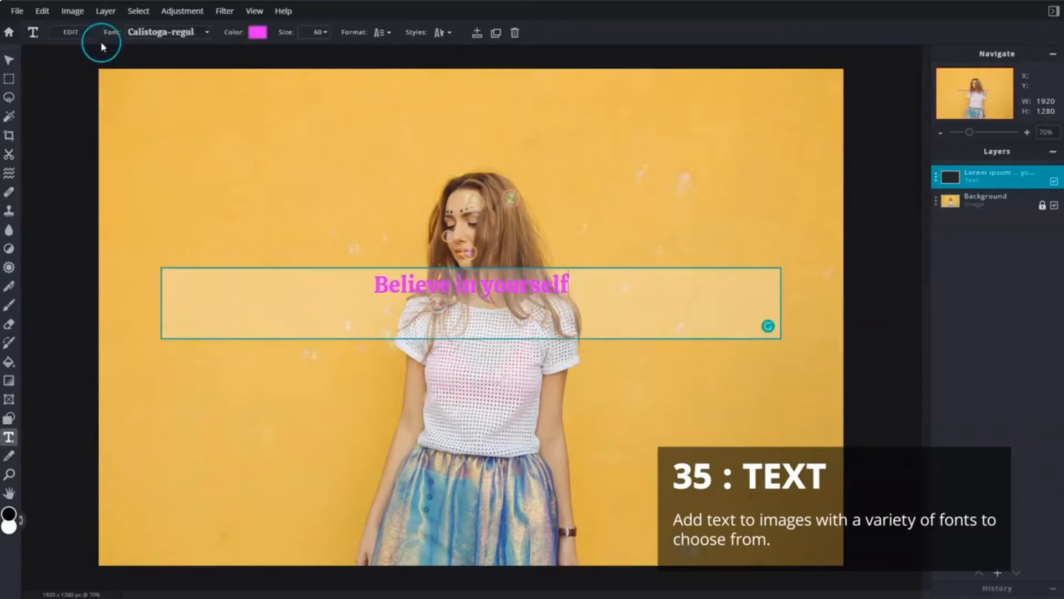
click(364, 356)
drag(453, 286, 452, 128)
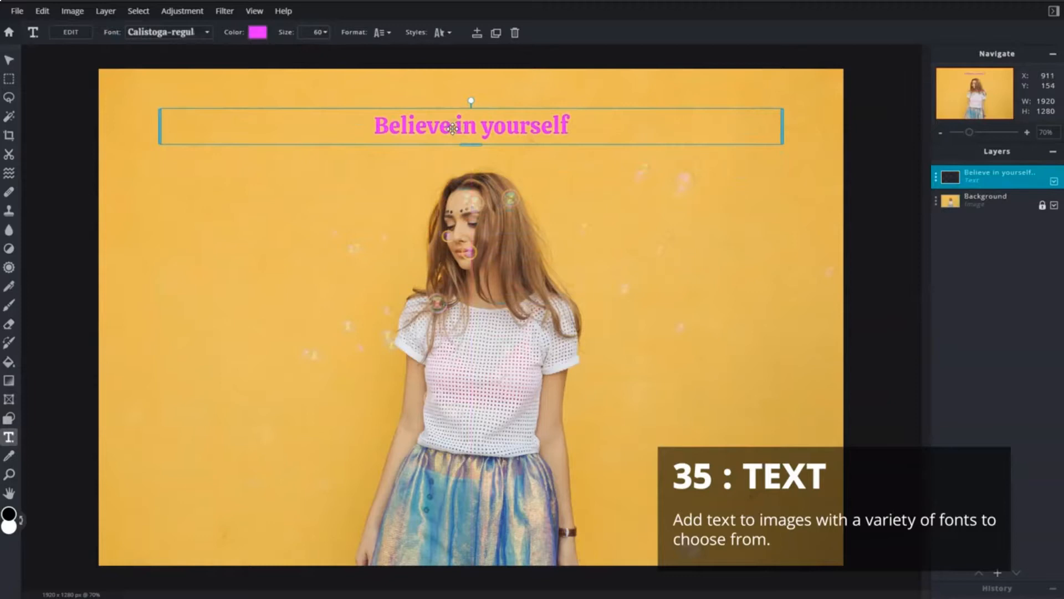
- Change the font of the "Believe in yourself" text to Bright Orchid
click(205, 34)
scroll(186, 119, down, 10)
scroll(189, 129, down, 4)
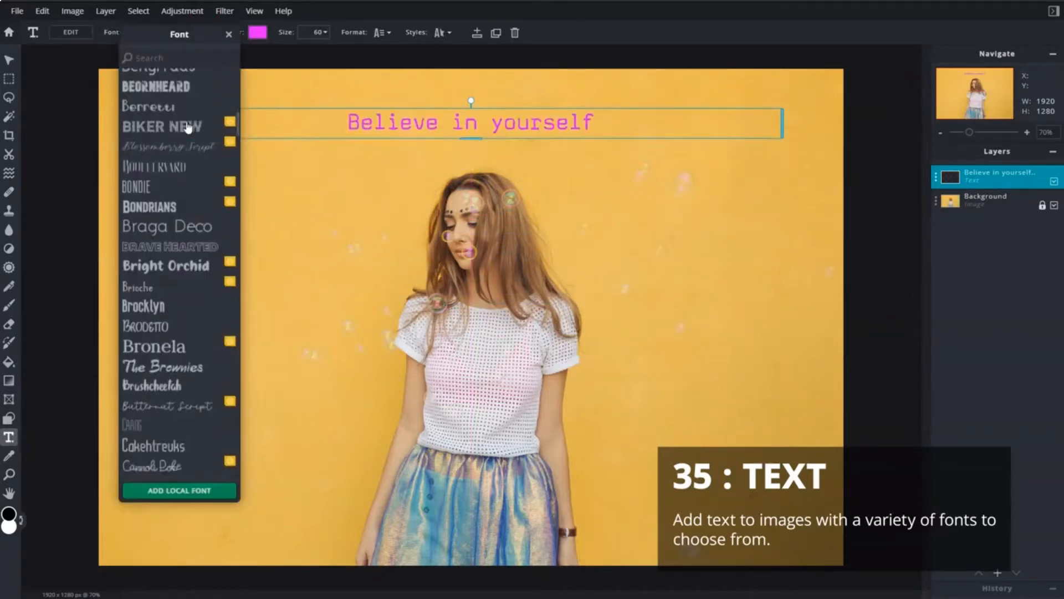
click(217, 186)
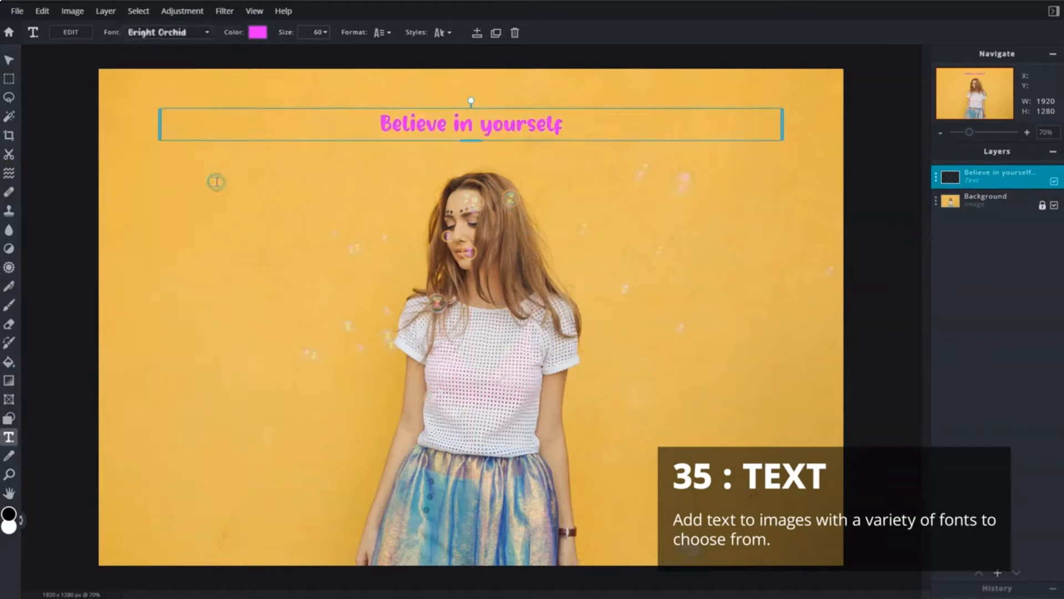
- Curve the "Believe in yourself" text with the Half curve style and toggle its Spread option
click(445, 35)
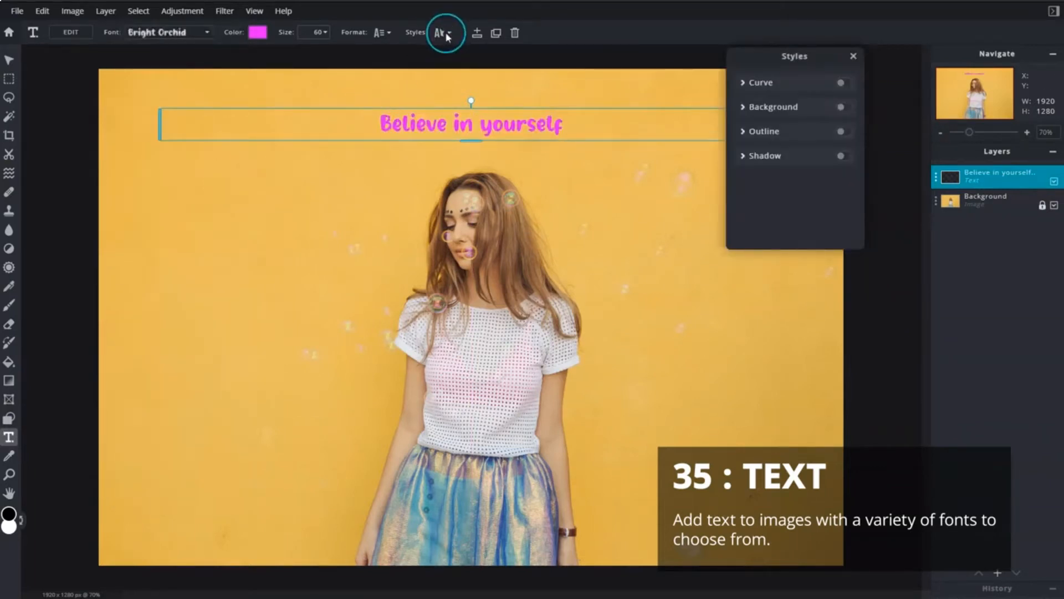
click(842, 83)
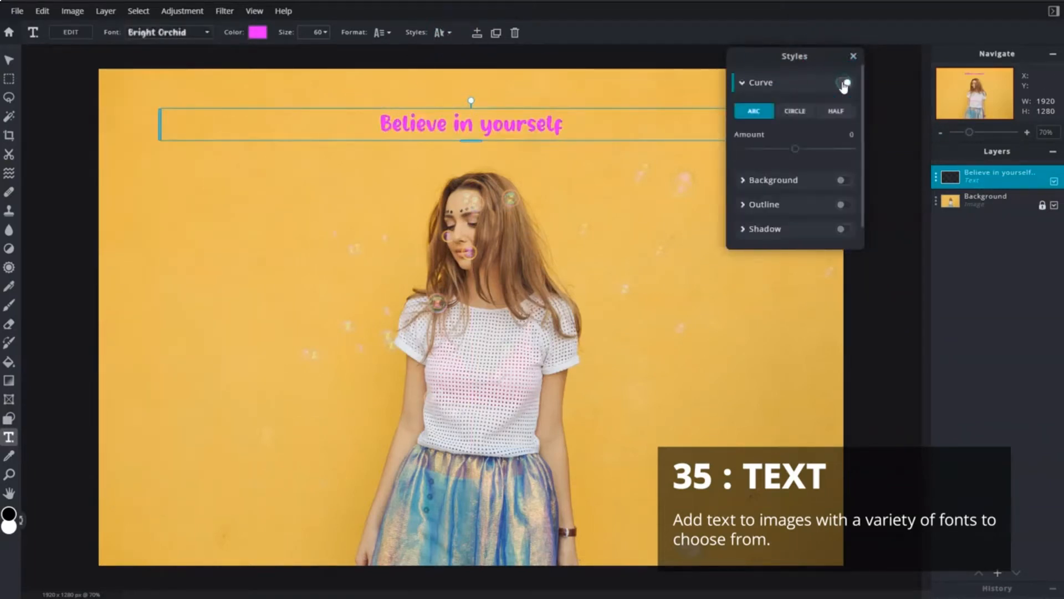
click(838, 112)
click(844, 133)
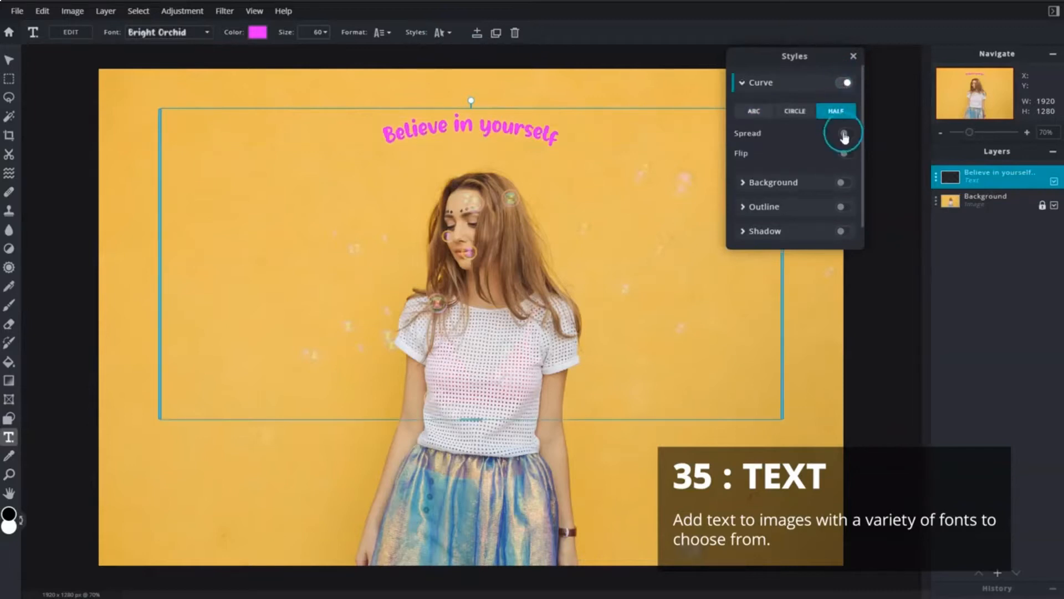
click(853, 56)
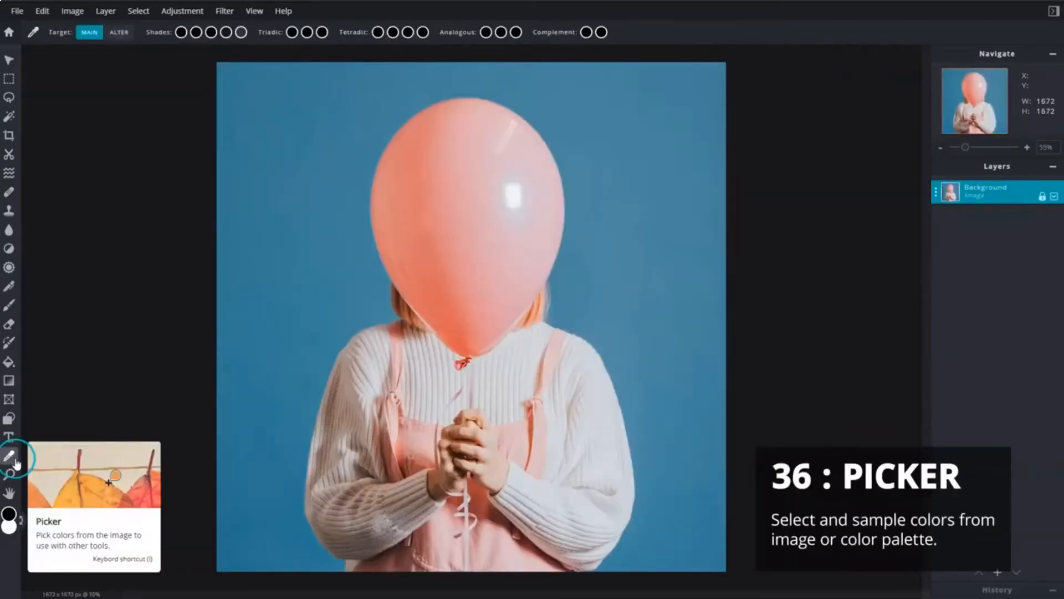
- Sample the balloon's coral color, switch it to the alternate color, sample the blue backdrop as main, and swap both colors back and forth
click(412, 286)
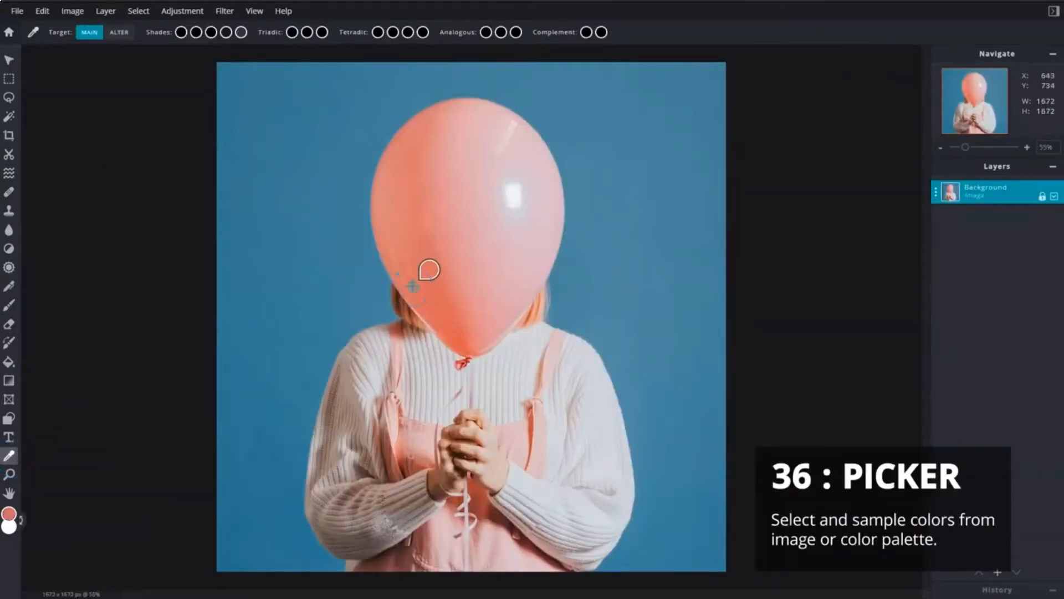
click(22, 521)
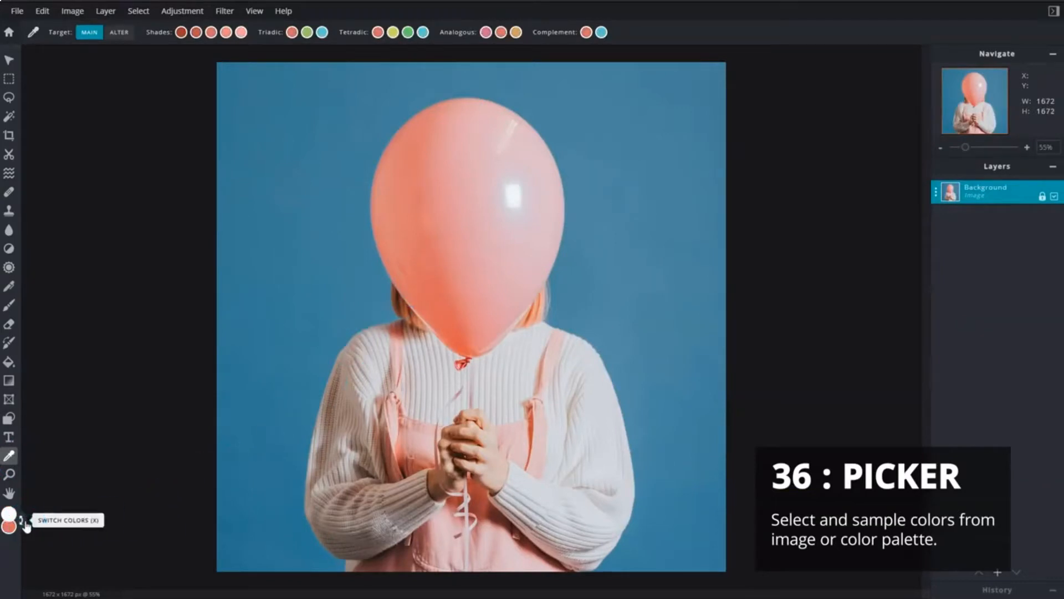
click(252, 413)
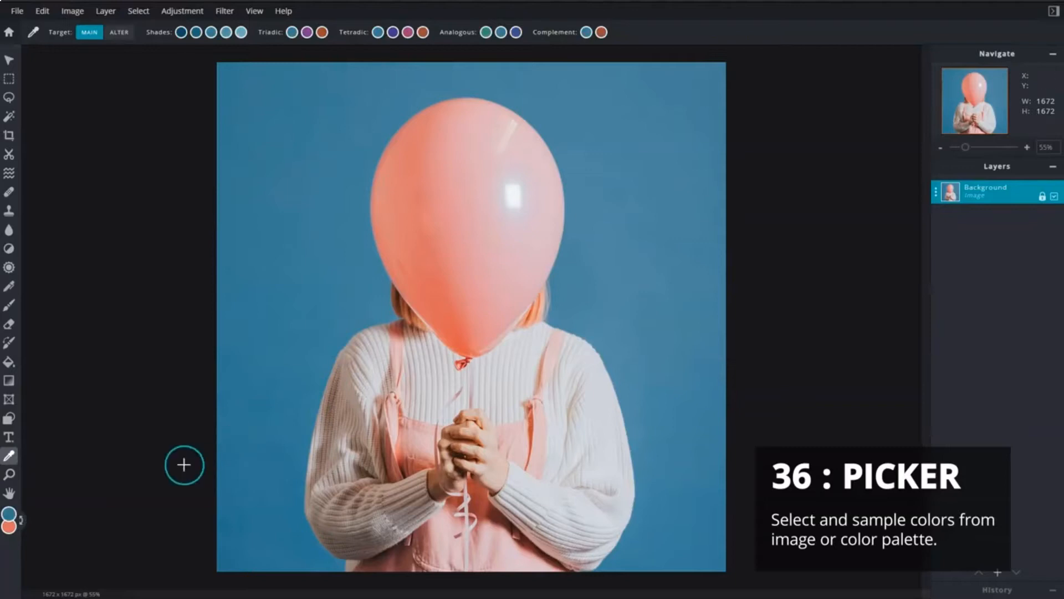
click(23, 522)
click(23, 522)
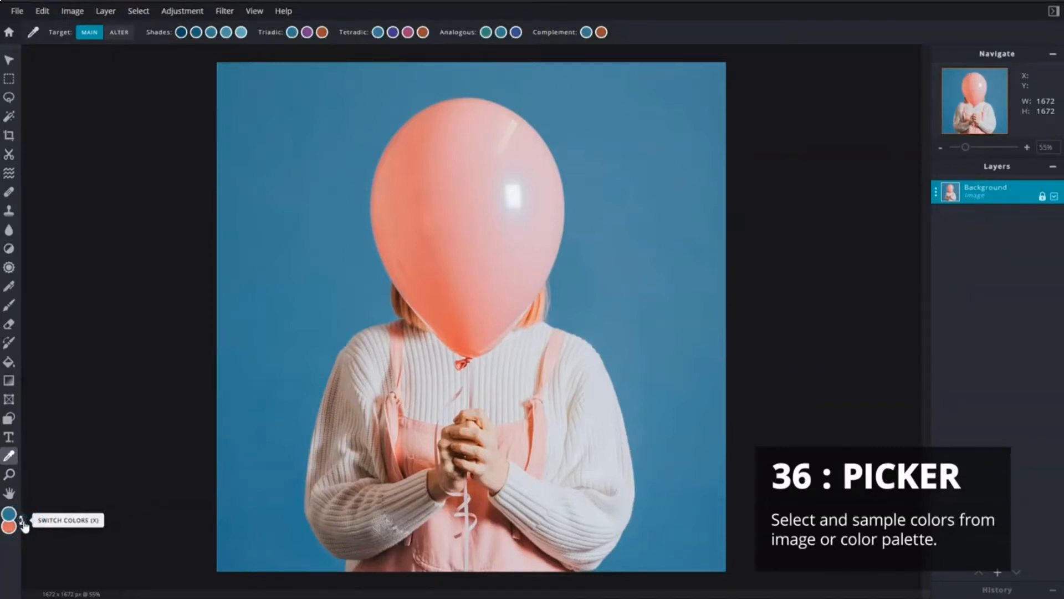
- Use the Zoom tool to magnify the jumping man, and zoom back out in Minus mode
click(14, 480)
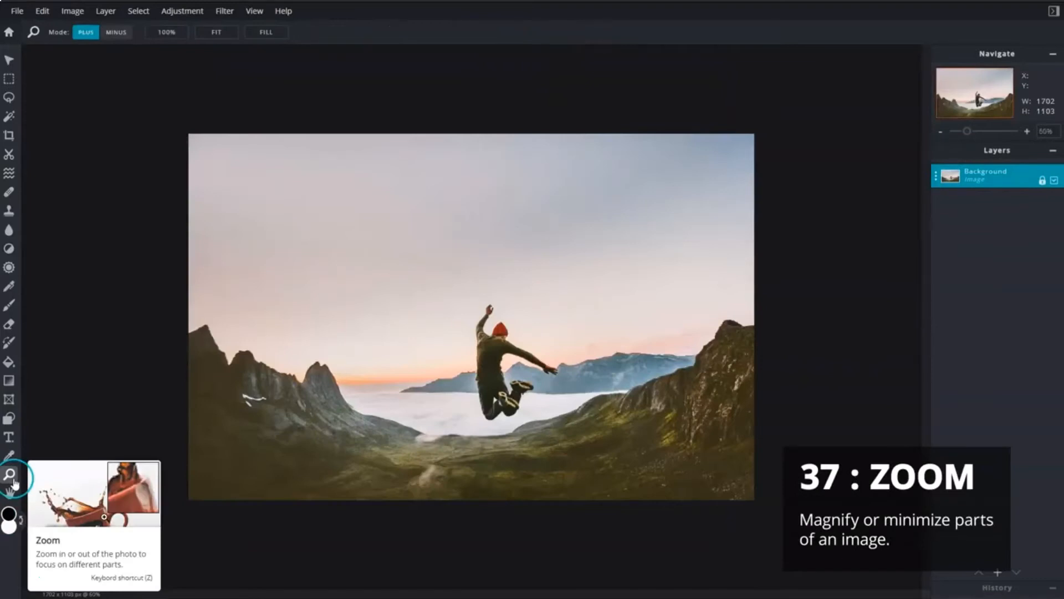
click(488, 368)
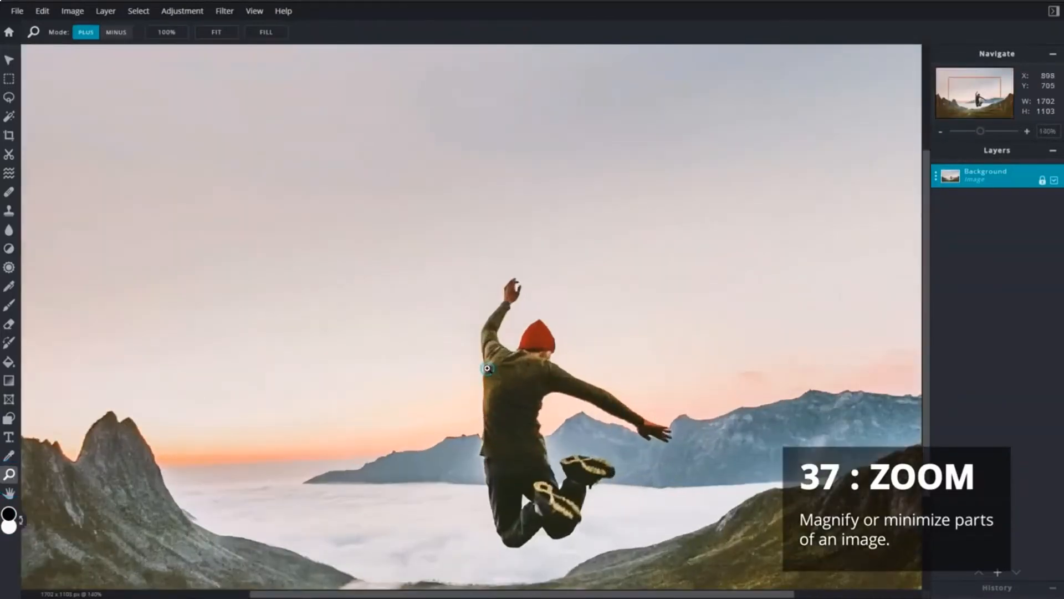
click(116, 32)
click(516, 423)
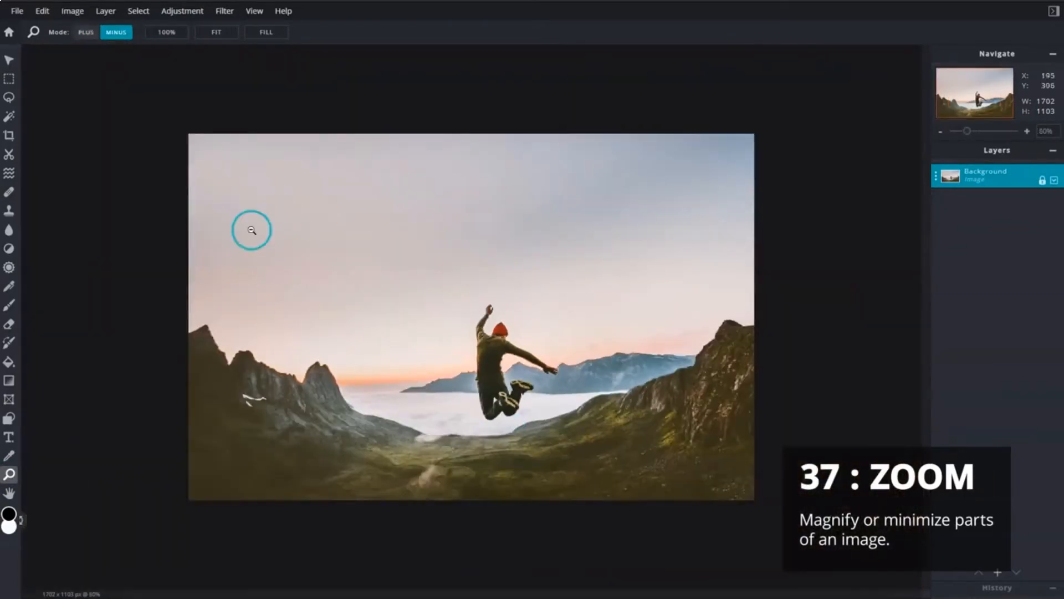
- View the mountain photo at 100%, fitted to the workspace, and filling the workspace
click(179, 34)
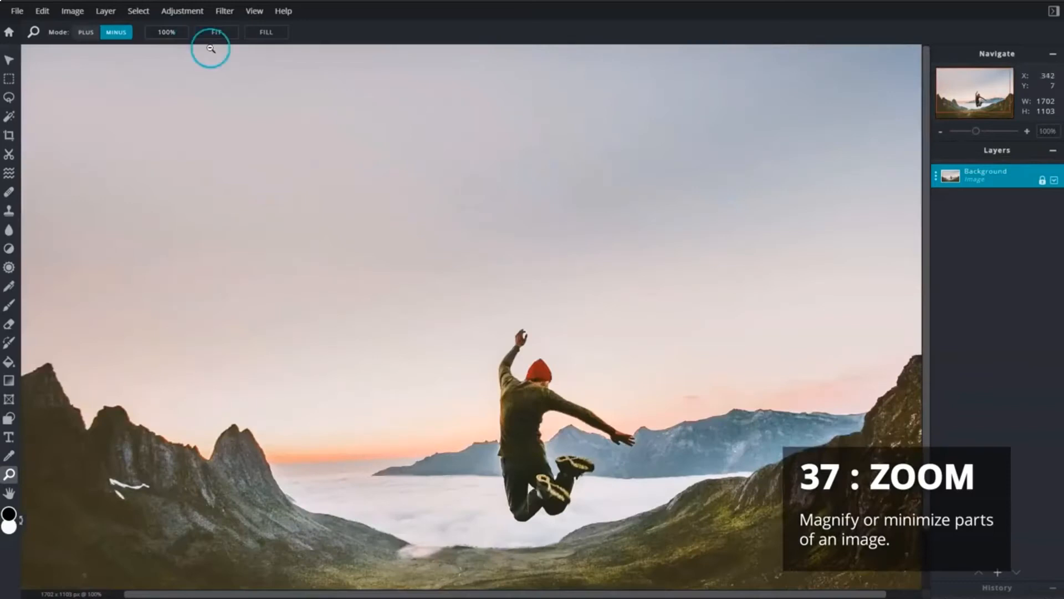
click(226, 41)
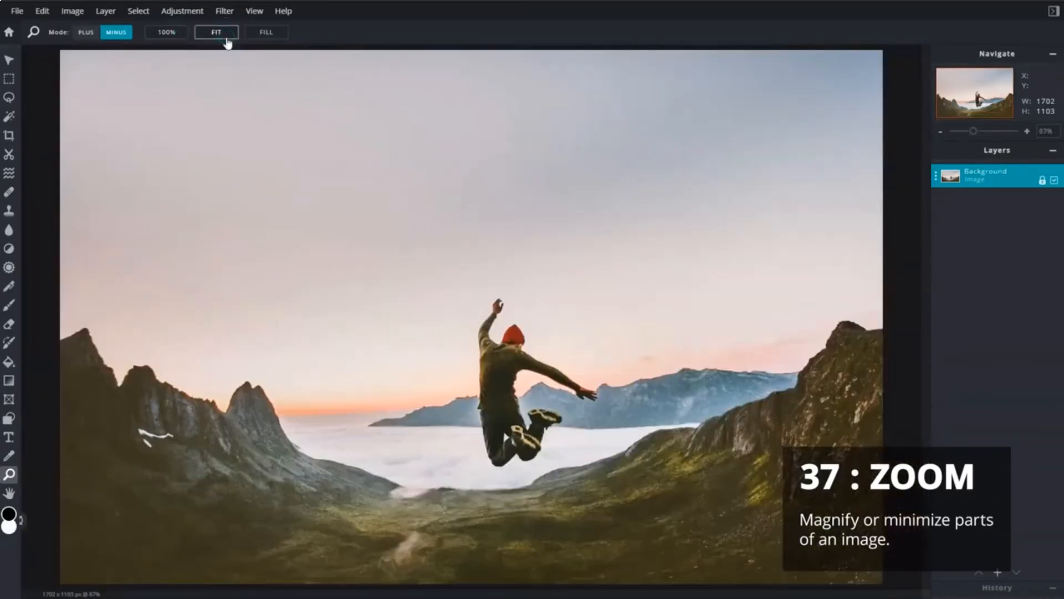
click(269, 35)
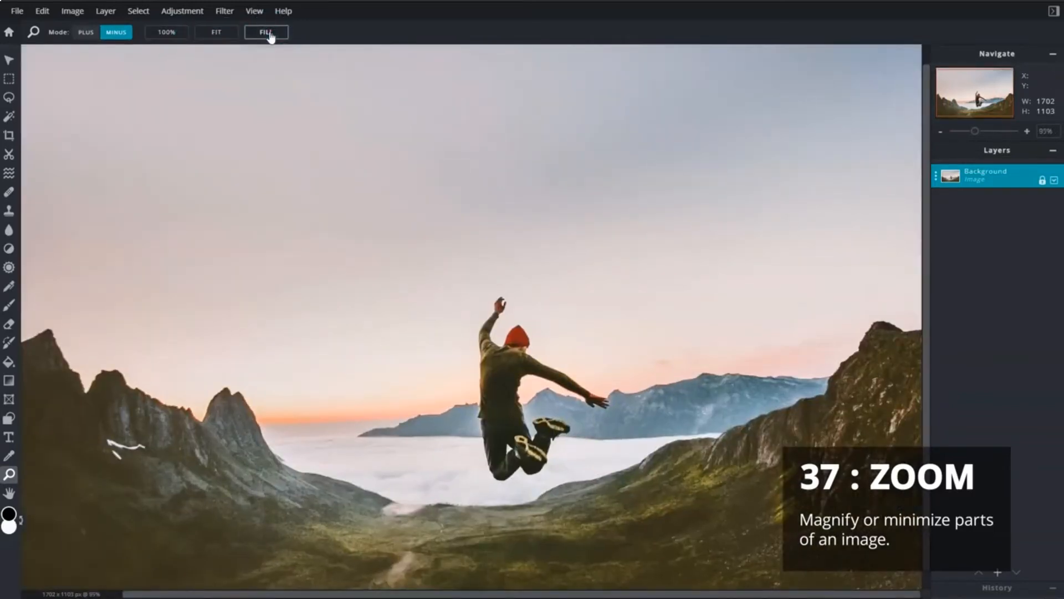
- Pan around the zoomed-in mountain photo with the Hand tool to inspect its sides and lower part
click(10, 493)
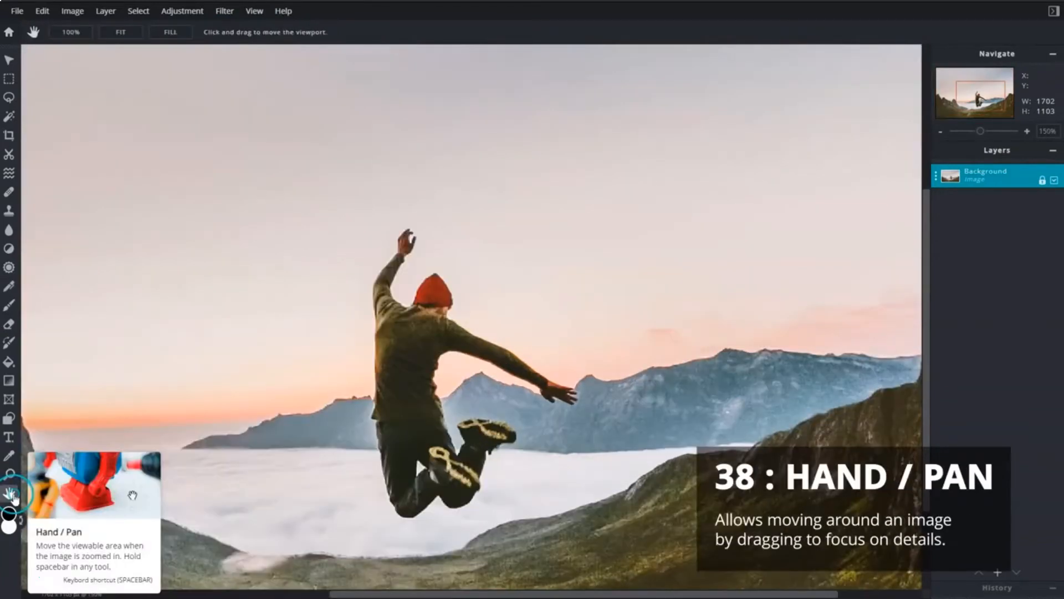
drag(689, 428, 549, 409)
drag(147, 363, 644, 390)
drag(469, 548, 453, 142)
drag(759, 288, 404, 347)
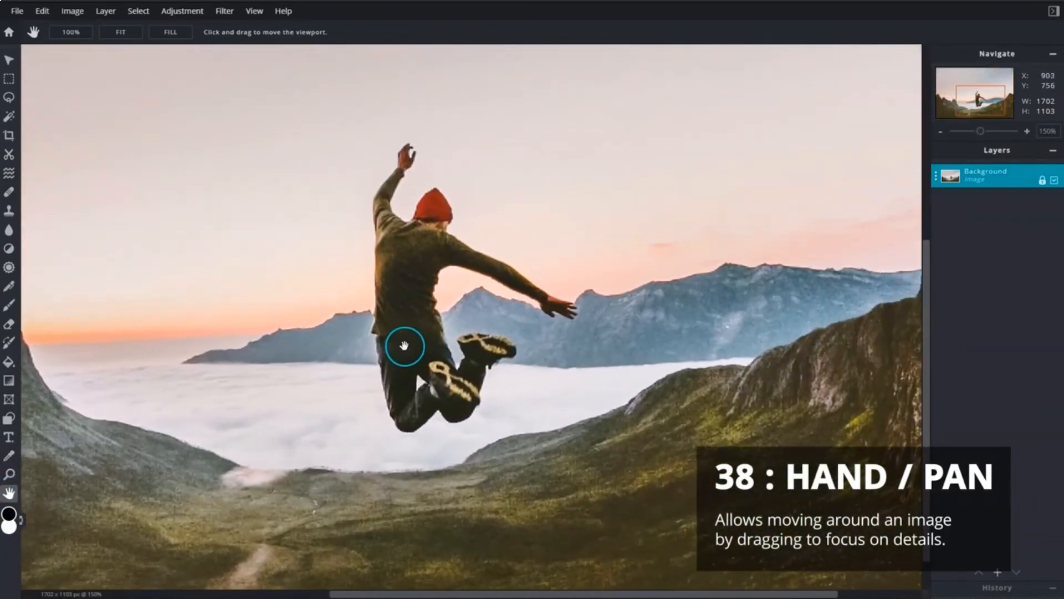